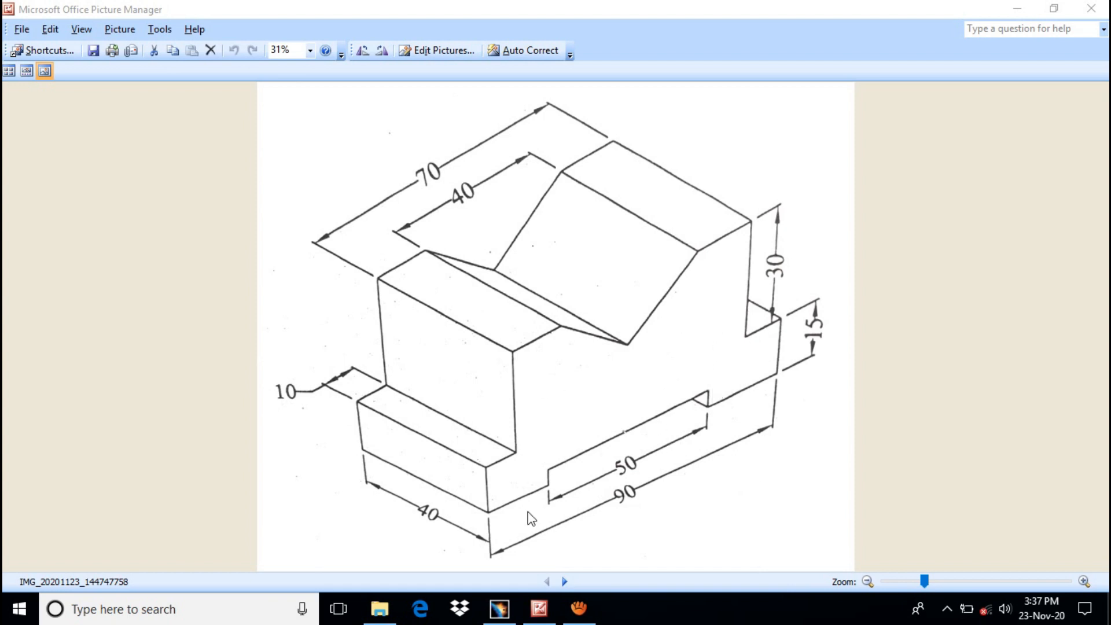
# Switch to CATIA V5 and create a new Part Design part named "Isometric view".
pyautogui.click(499, 608)
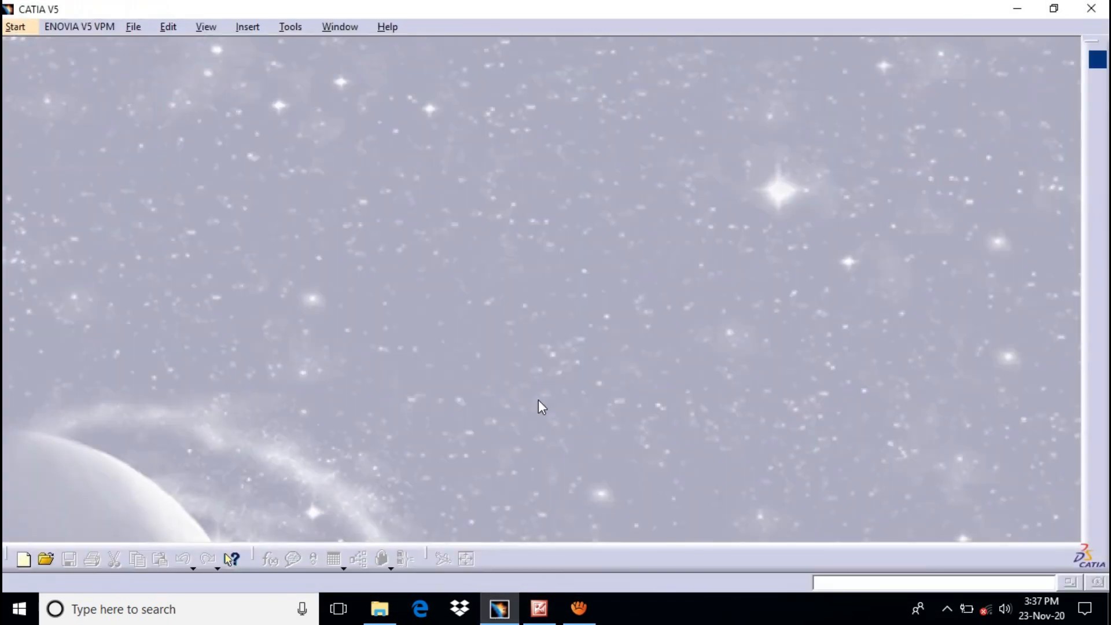
pyautogui.click(32, 28)
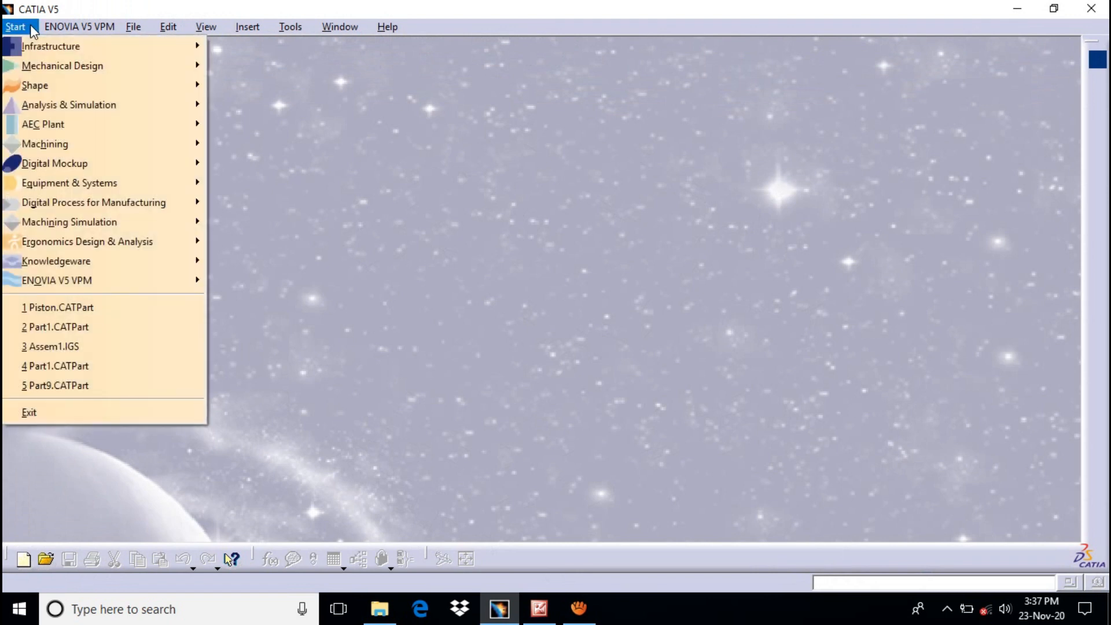
pyautogui.moveTo(60, 67)
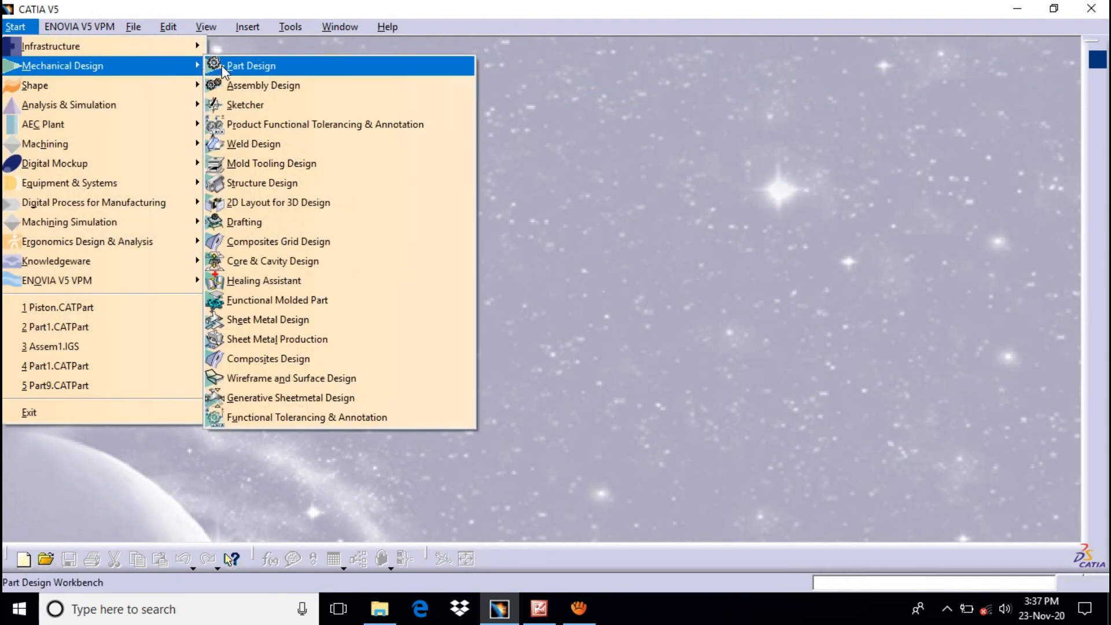
pyautogui.click(243, 67)
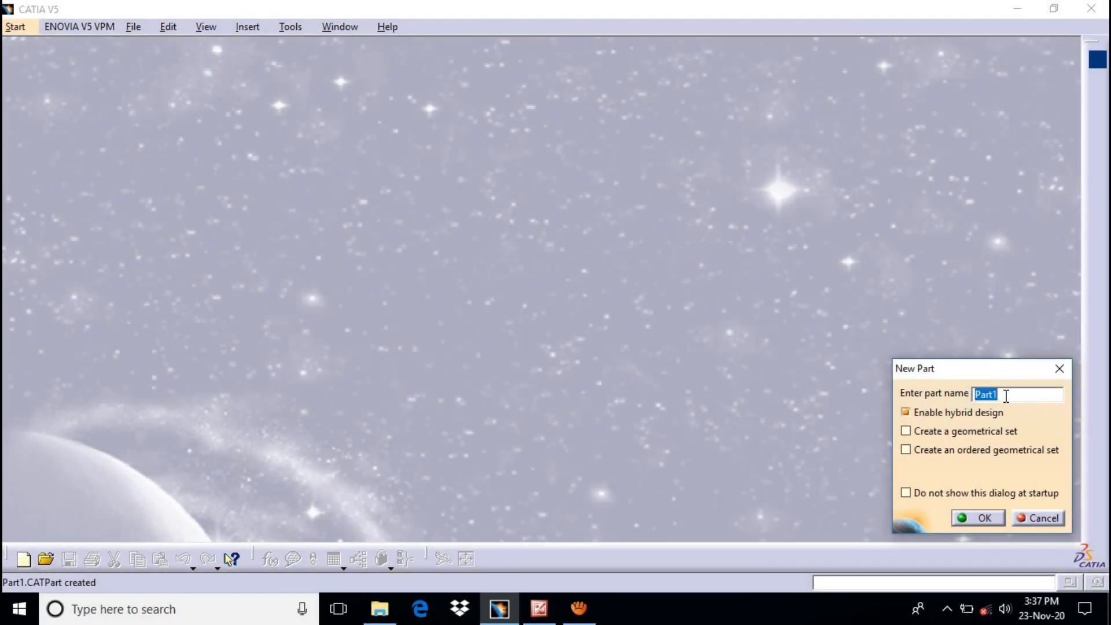
pyautogui.write('Isometric view')
pyautogui.click(960, 517)
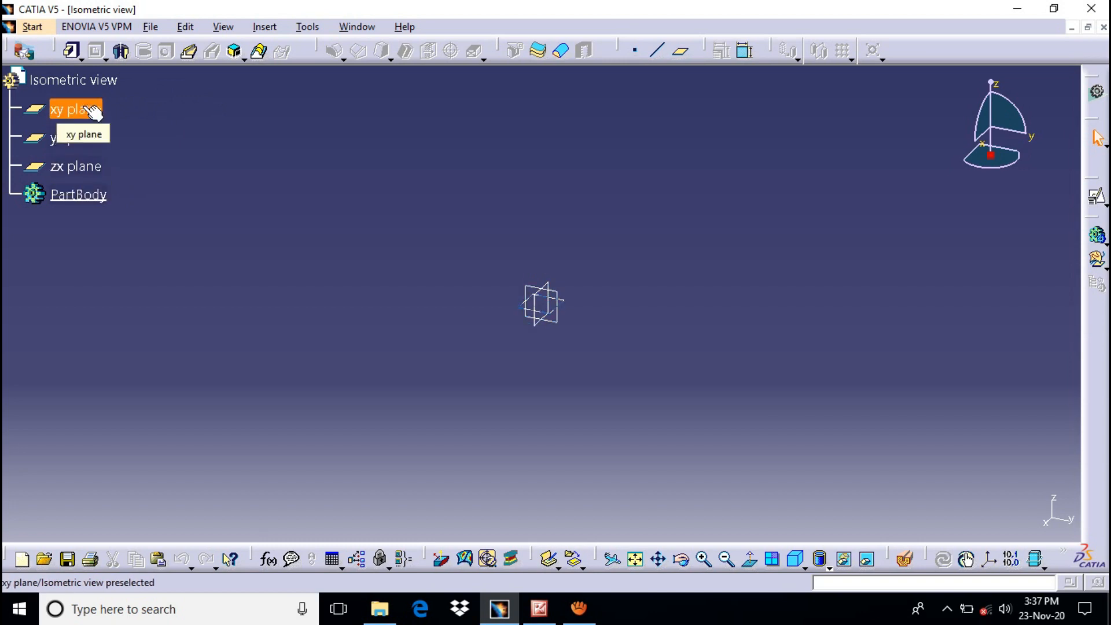
# Open a positioned sketch on the zx plane with implicit origin and orientation, leaving both H and V directions unreversed.
pyautogui.click(87, 162)
pyautogui.click(539, 288)
pyautogui.click(545, 311)
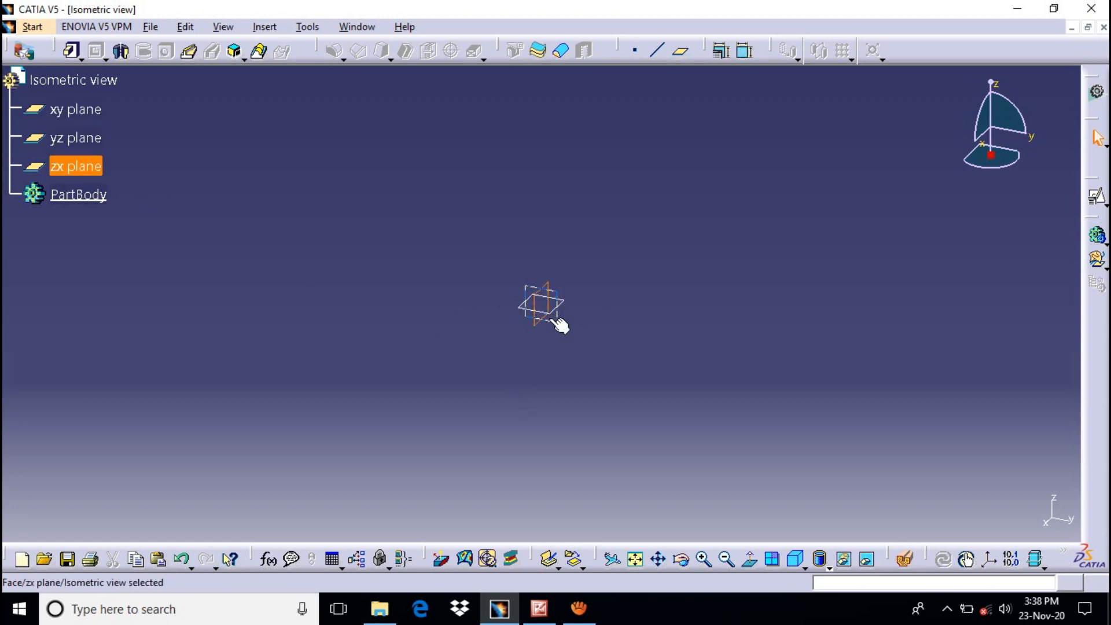
pyautogui.moveTo(1091, 178)
pyautogui.mouseDown()
pyautogui.moveTo(646, 50)
pyautogui.moveTo(697, 74)
pyautogui.mouseUp()
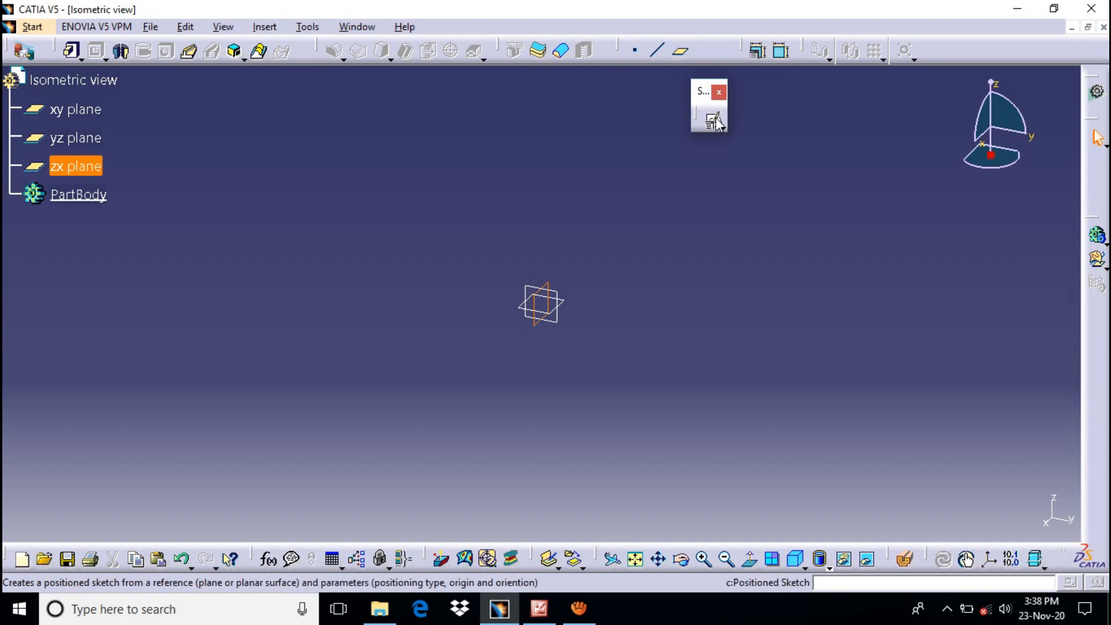
pyautogui.click(719, 126)
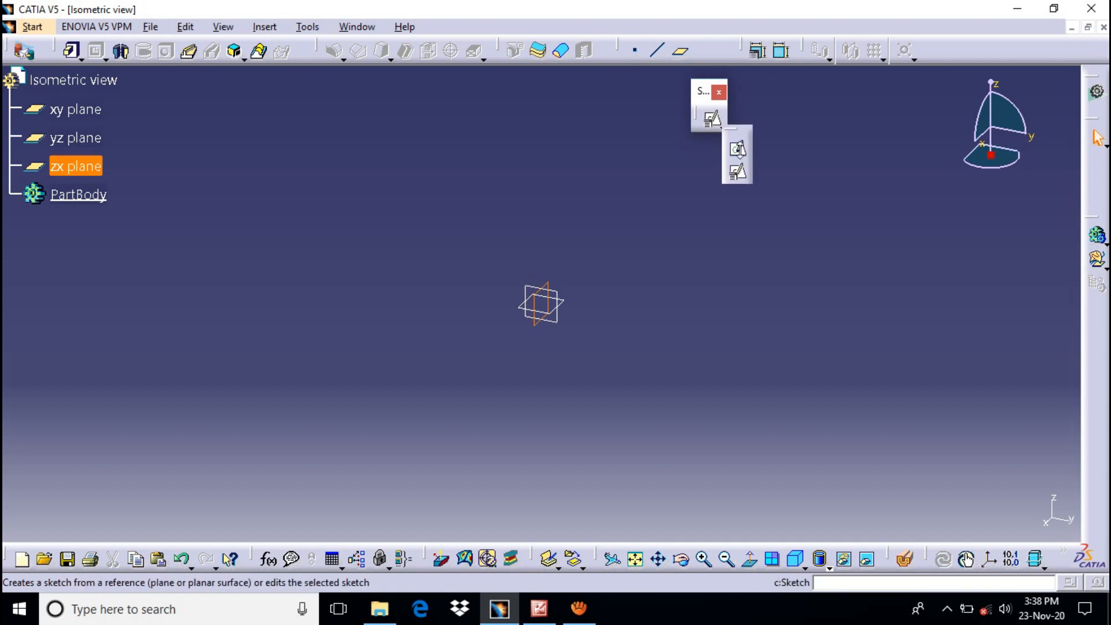
pyautogui.click(739, 173)
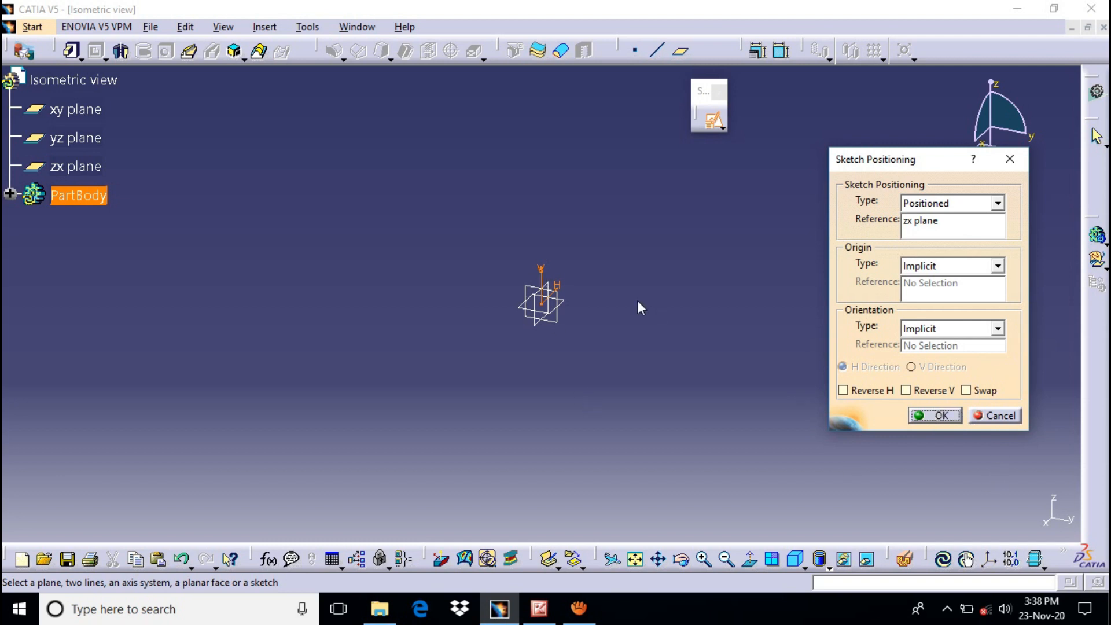
pyautogui.click(908, 390)
pyautogui.click(855, 389)
pyautogui.click(855, 390)
pyautogui.click(920, 390)
pyautogui.click(941, 416)
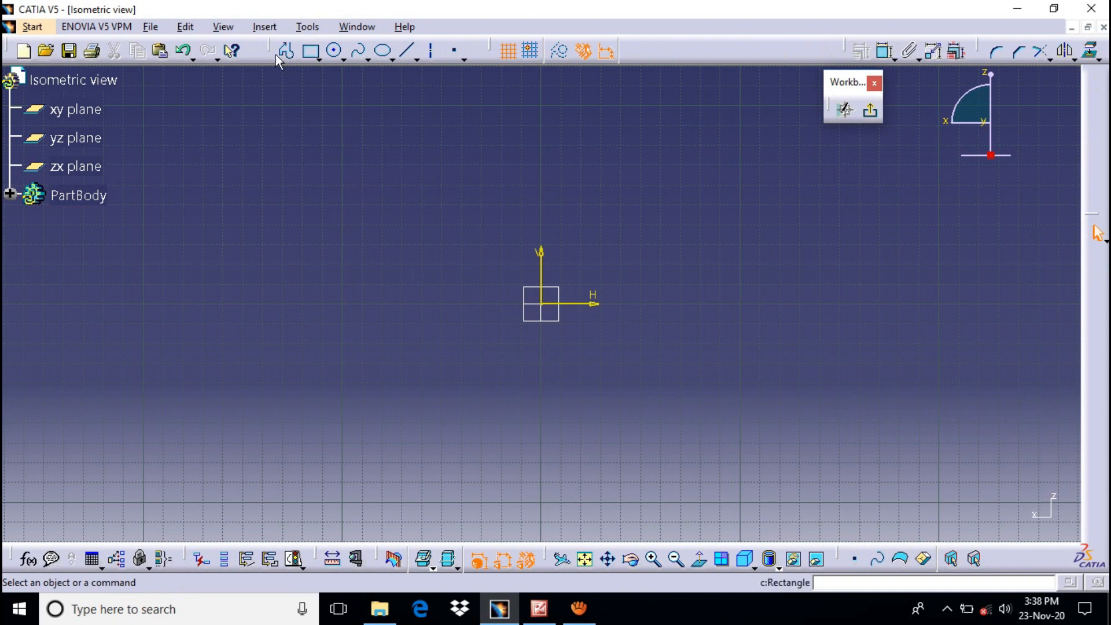
# Start the half profile on the vertical axis about 14.6 mm up, stepping out 35.2 mm, down to the horizontal axis, and out to about 76.1 mm.
pyautogui.moveTo(263, 44); pyautogui.dragTo(270, 88)
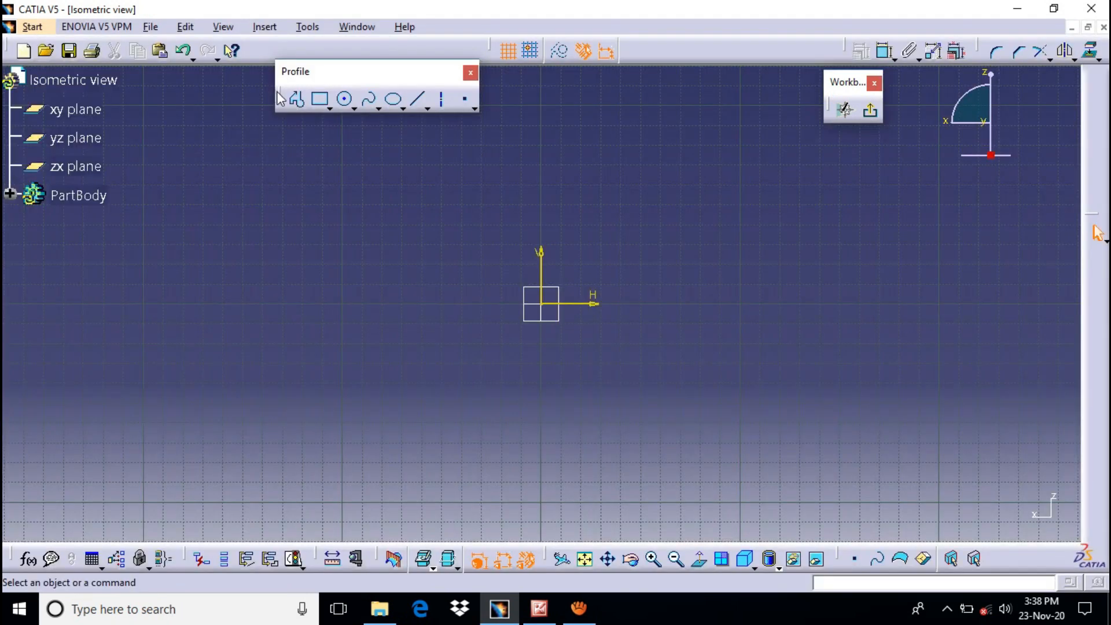
pyautogui.click(297, 102)
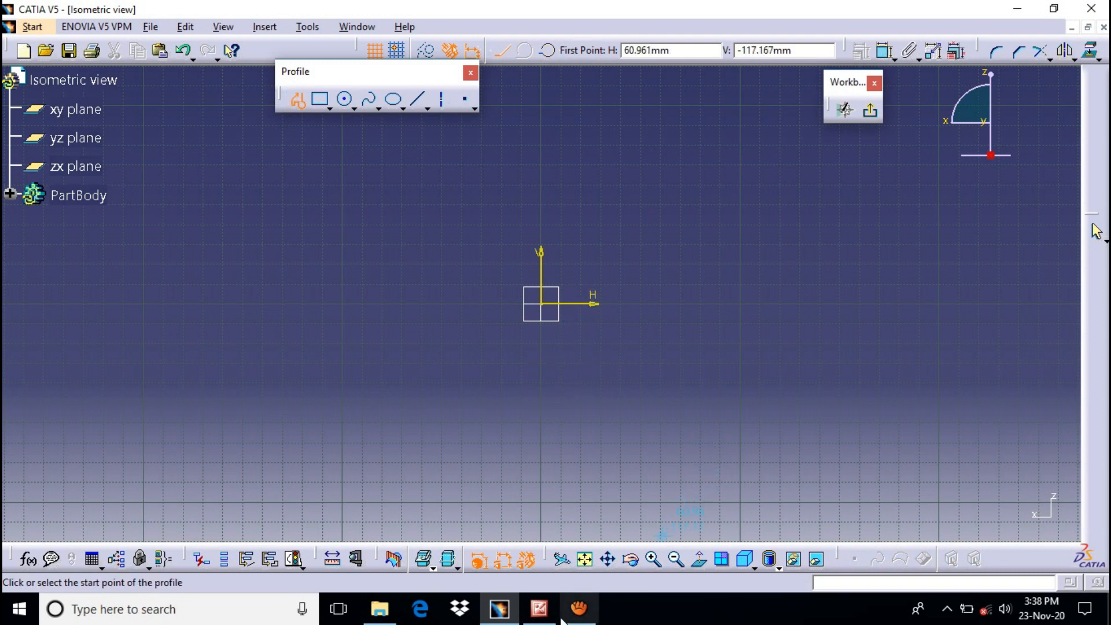
pyautogui.click(539, 609)
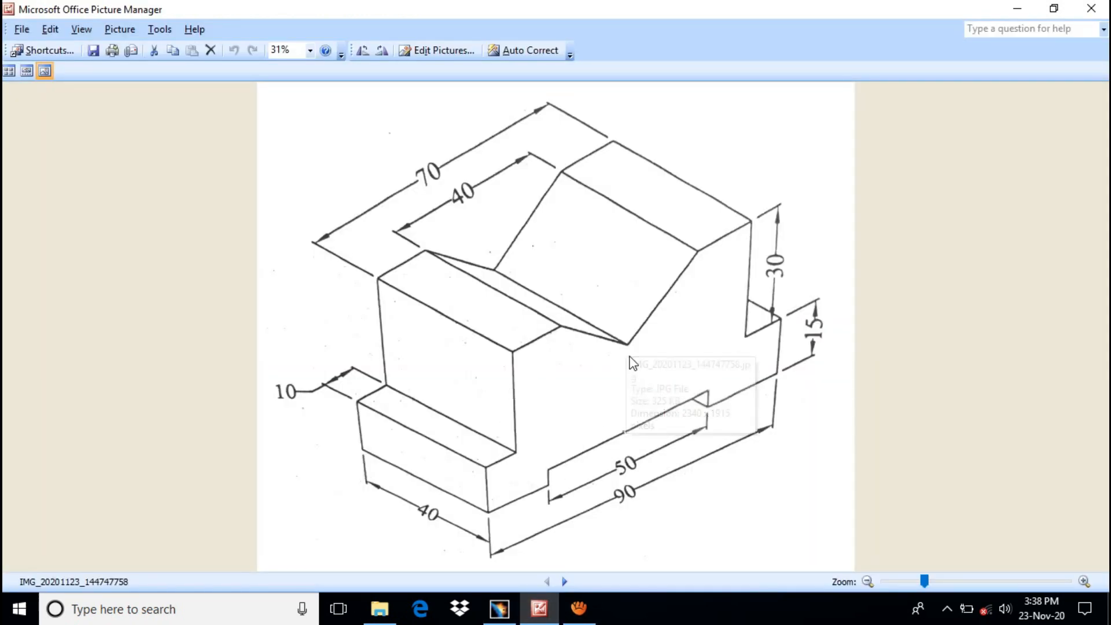
pyautogui.click(500, 609)
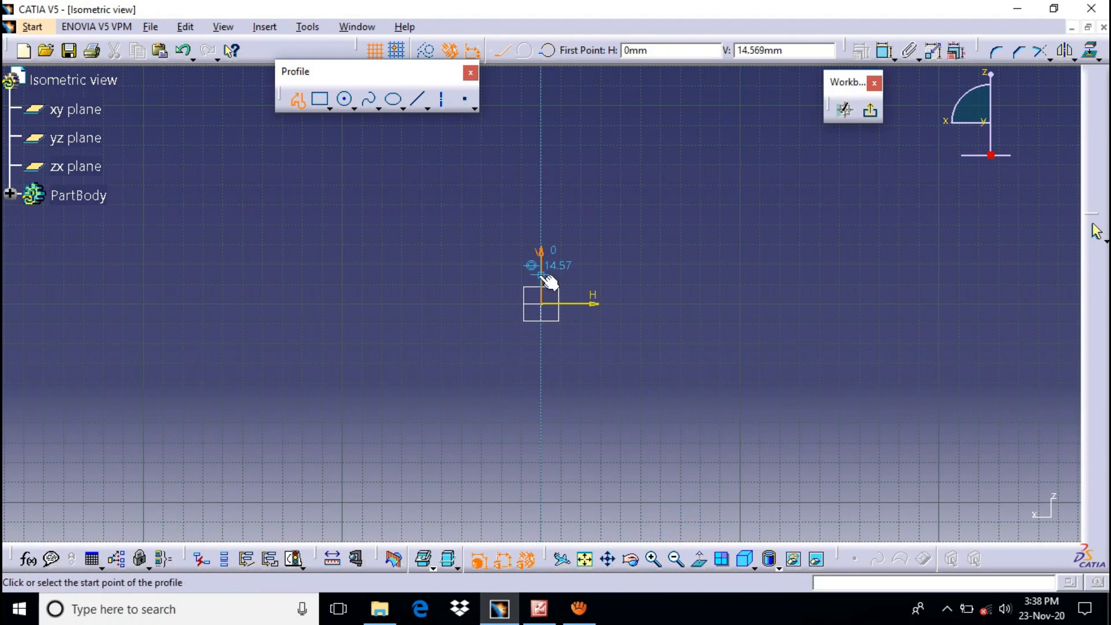
pyautogui.click(540, 276)
pyautogui.click(472, 275)
pyautogui.click(471, 303)
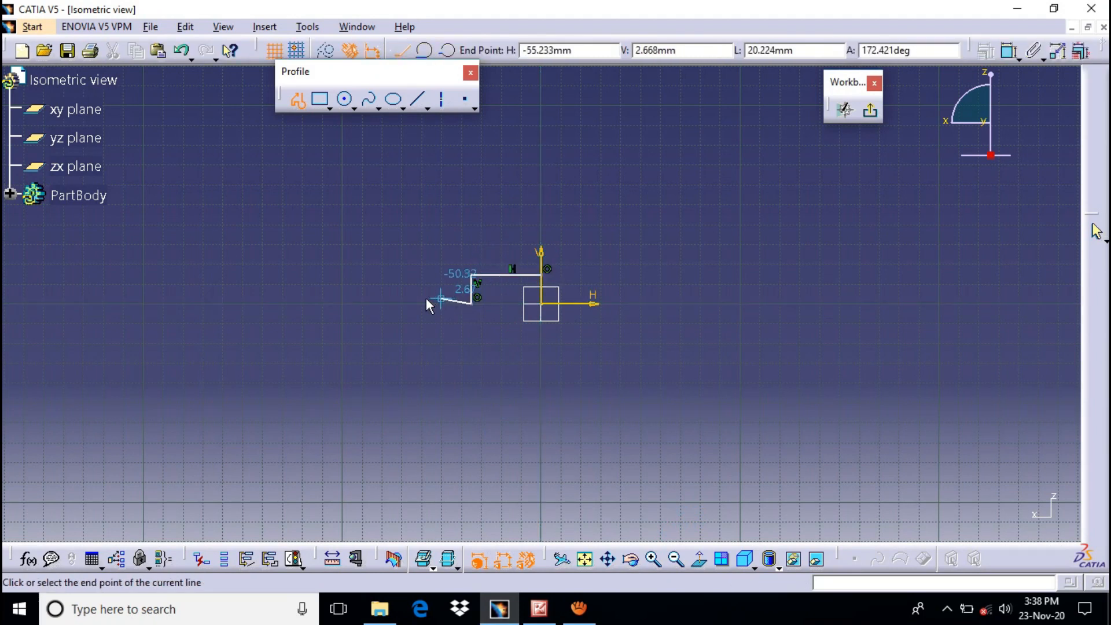
pyautogui.click(390, 302)
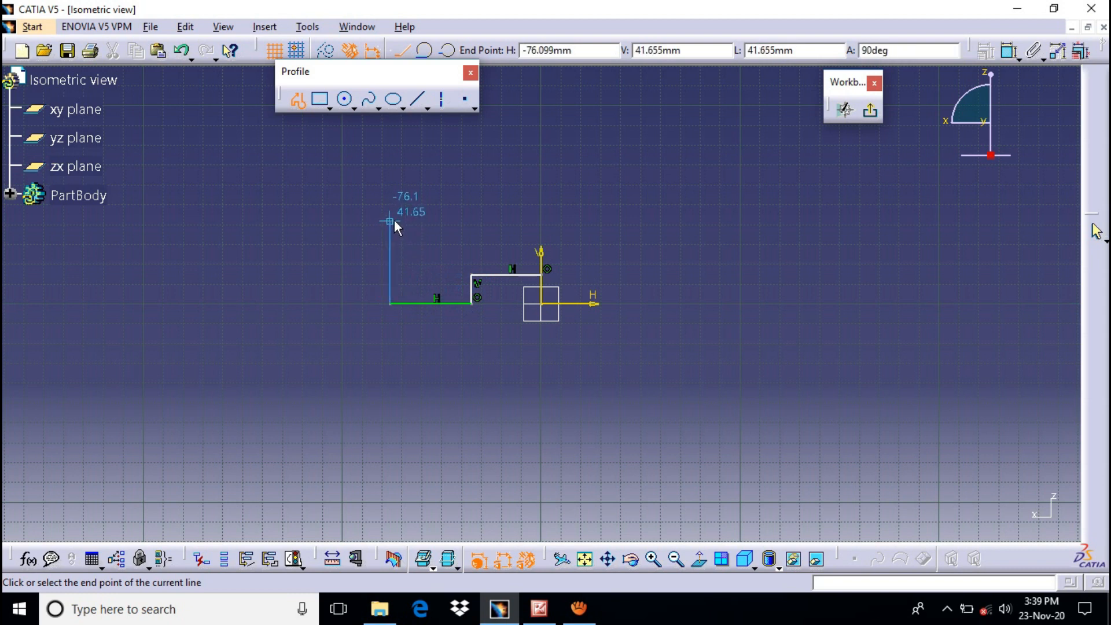
# Continue the profile up about 42 mm, step inward, rise to about 76 mm, run across and slope down to the vertical axis.
pyautogui.click(394, 220)
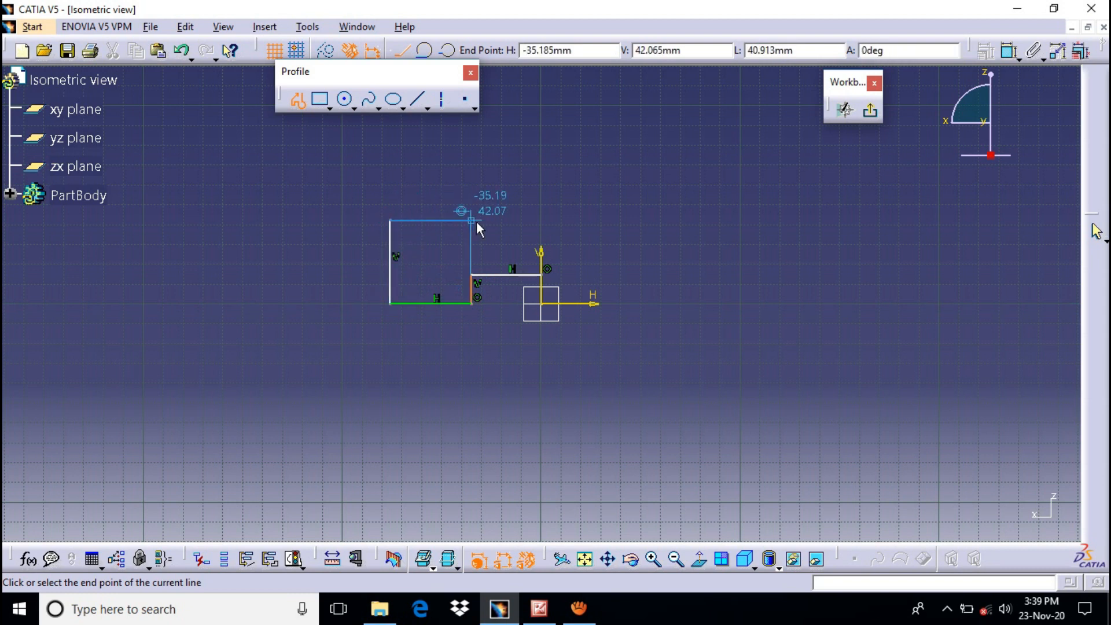
pyautogui.click(426, 220)
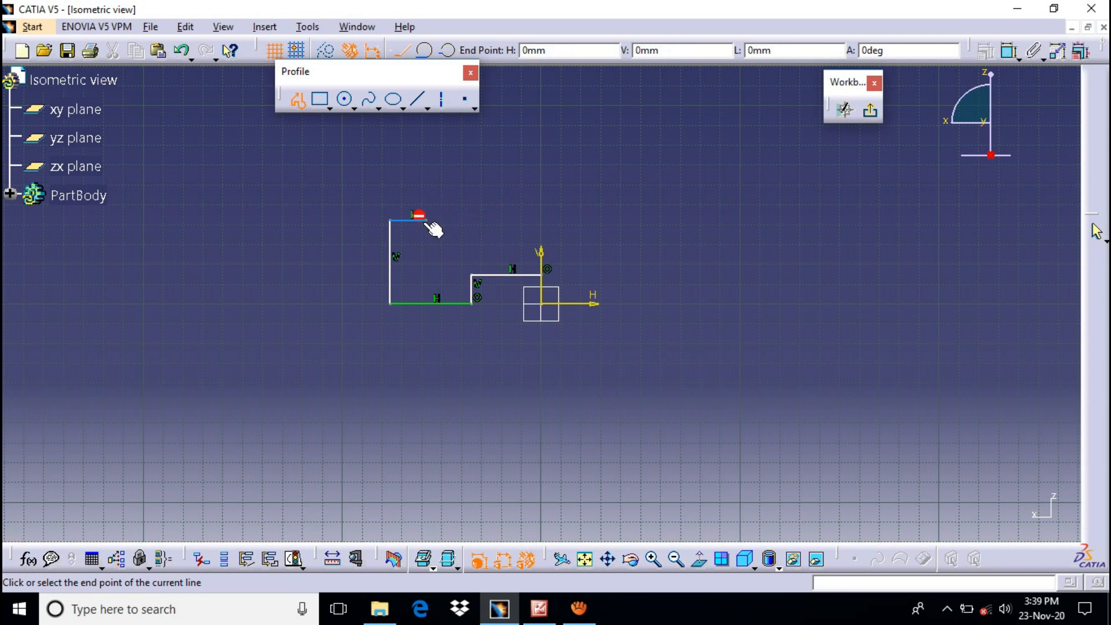
pyautogui.click(426, 152)
pyautogui.click(486, 153)
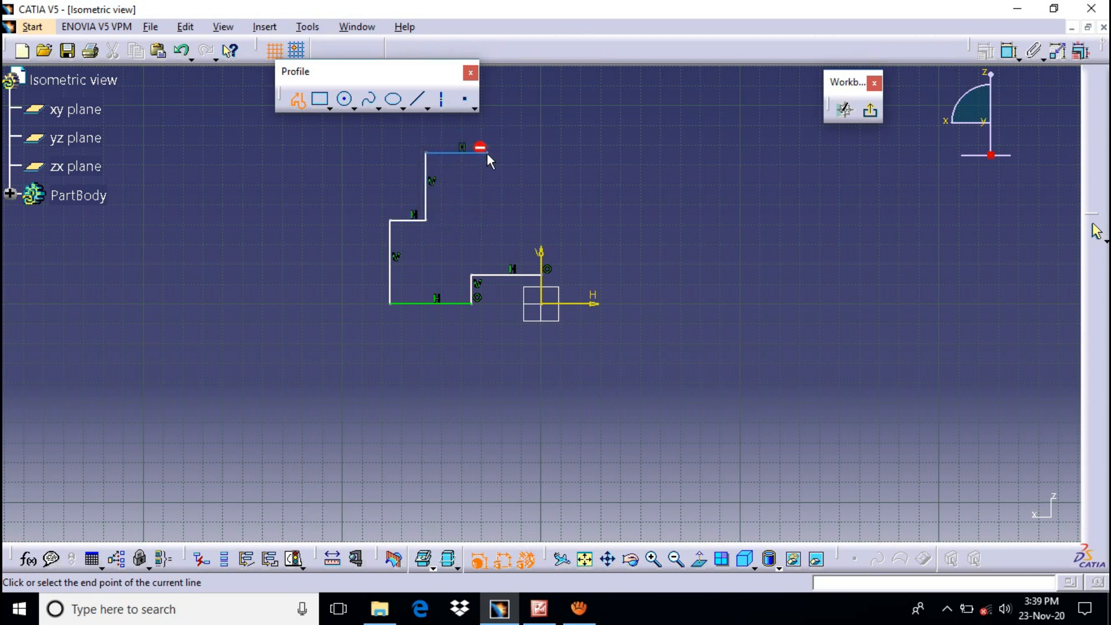
pyautogui.click(541, 181)
pyautogui.click(297, 99)
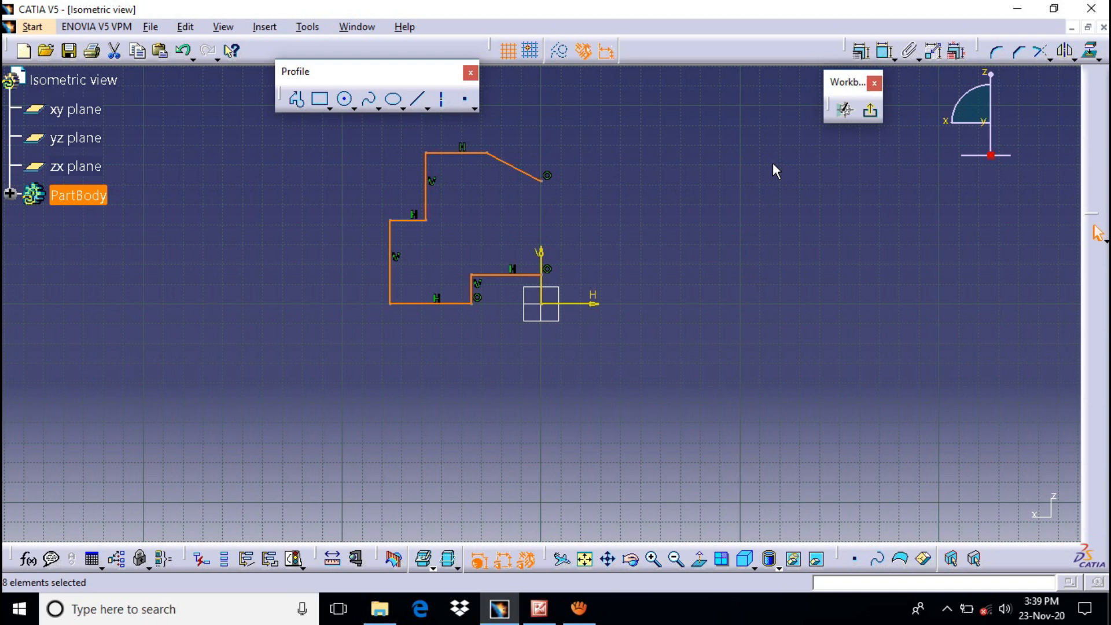
# Mirror the whole half profile about the vertical axis to complete the symmetric outline.
pyautogui.click(1066, 52)
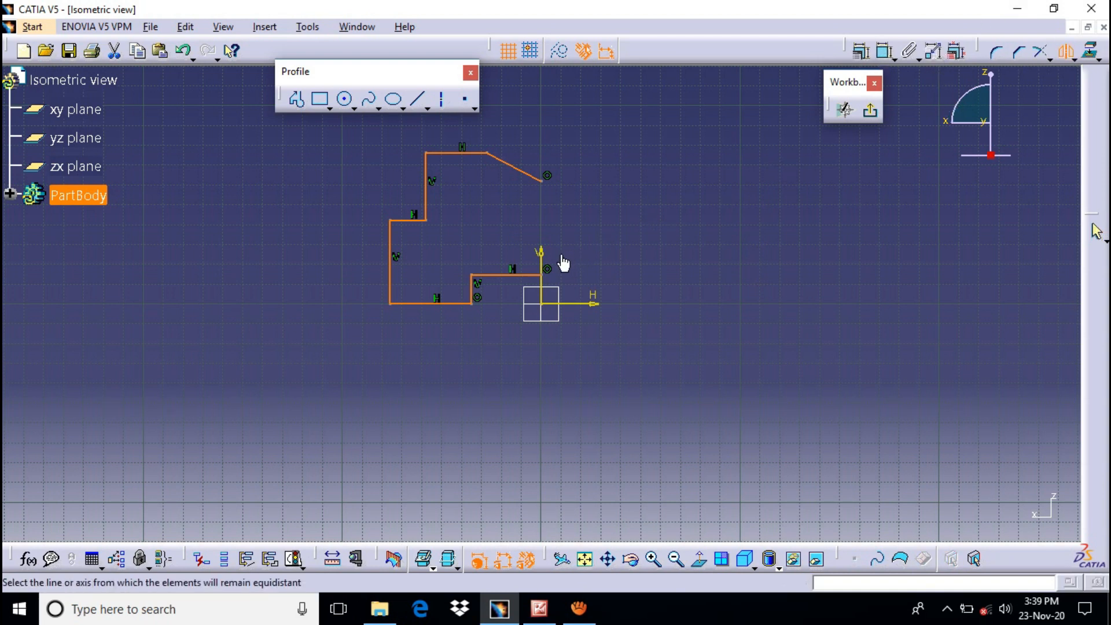
pyautogui.click(542, 255)
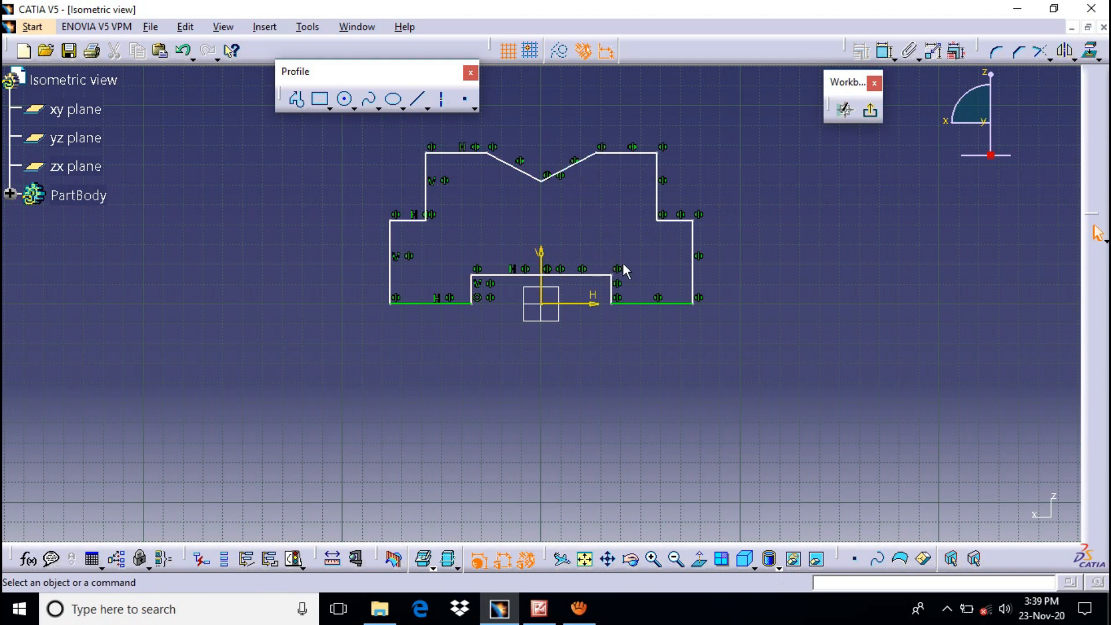
pyautogui.moveTo(383, 71); pyautogui.dragTo(371, 37)
pyautogui.moveTo(843, 68); pyautogui.dragTo(731, 37)
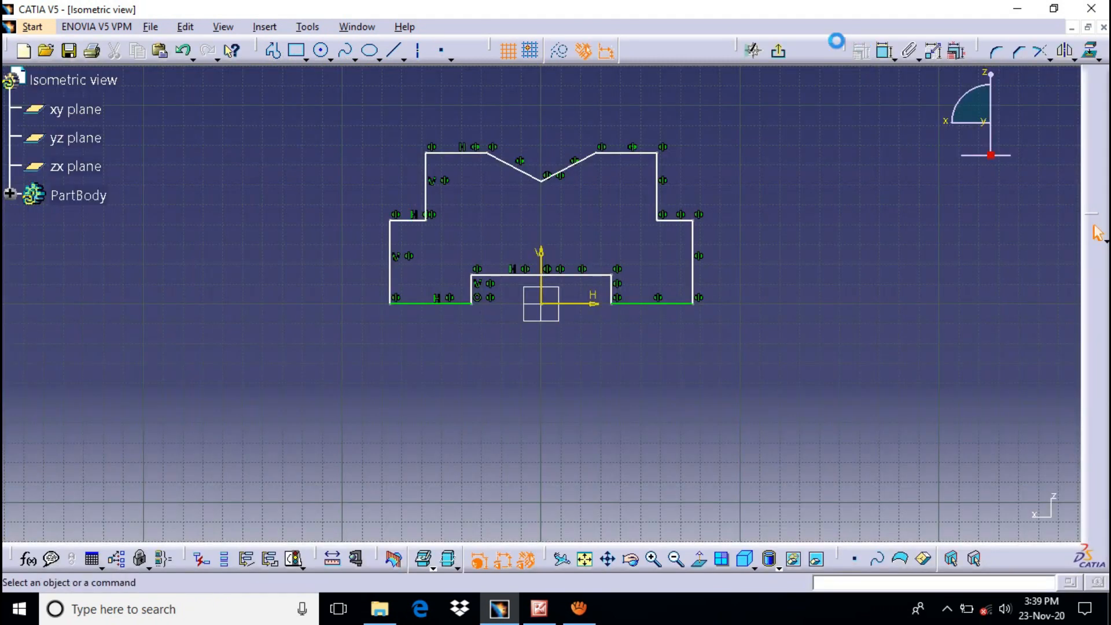
# Dimension the overall height between the horizontal axis and the uppermost horizontal edge of the outline.
pyautogui.moveTo(836, 42); pyautogui.dragTo(823, 95)
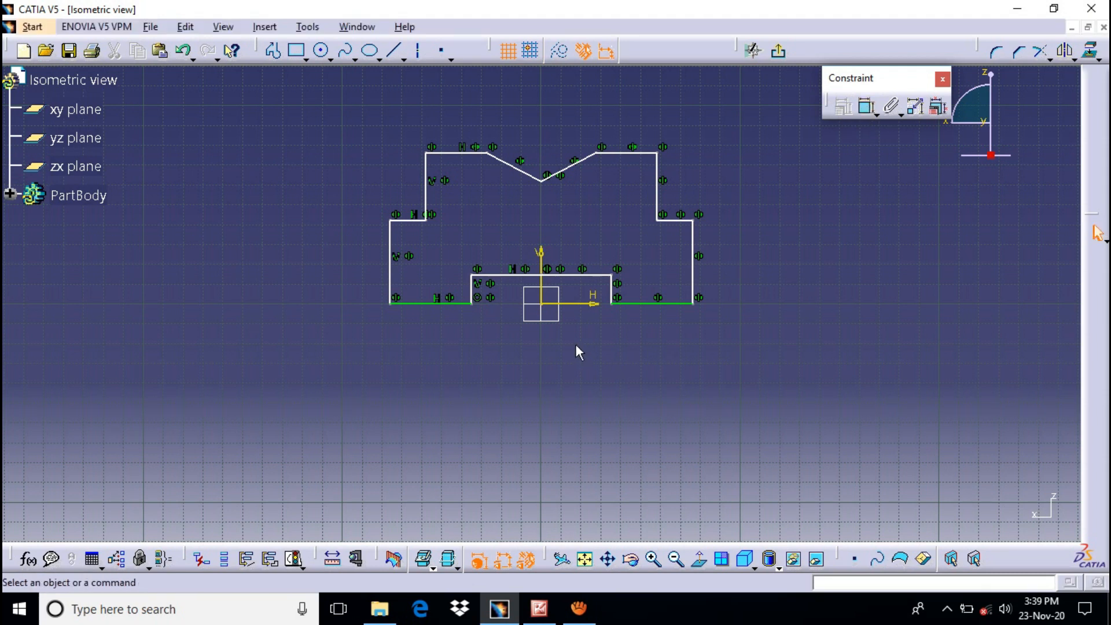
pyautogui.click(570, 303)
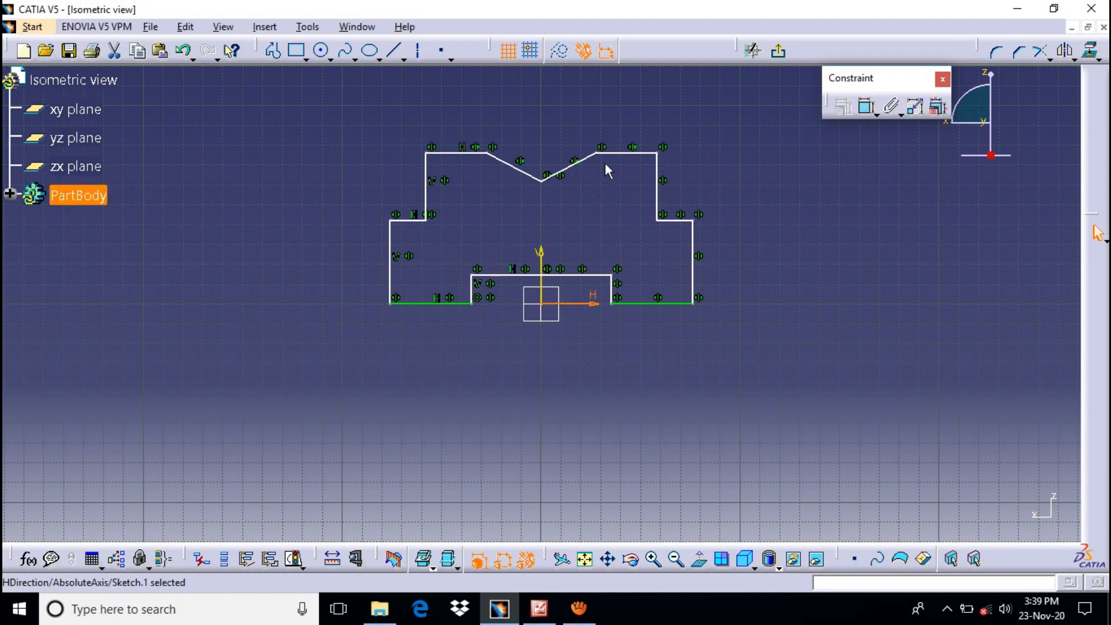
pyautogui.click(473, 152)
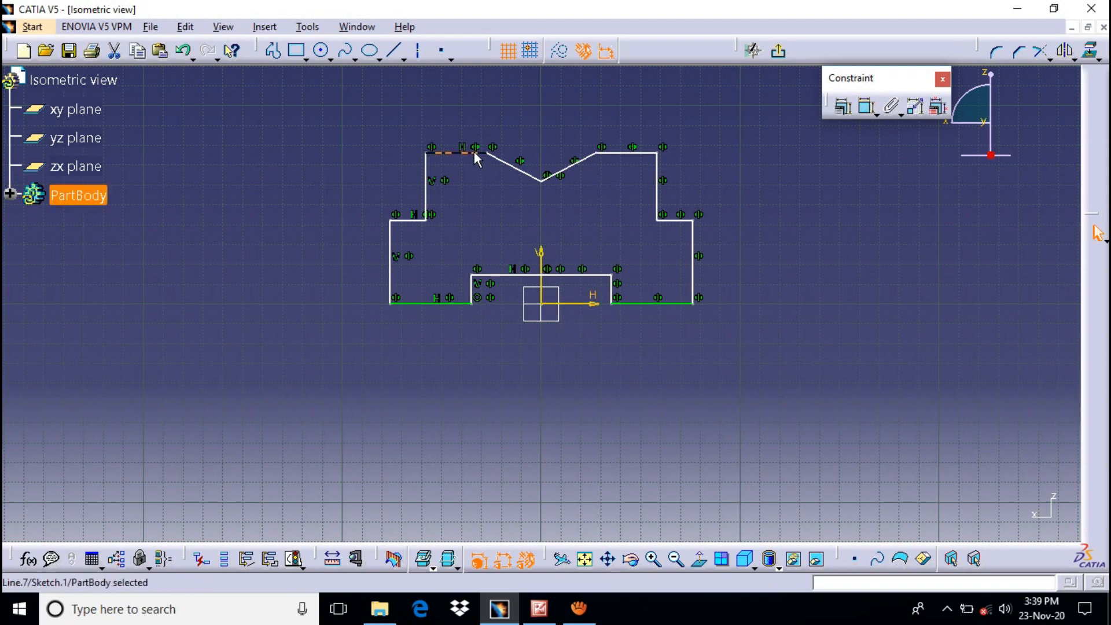
pyautogui.click(866, 107)
pyautogui.click(585, 303)
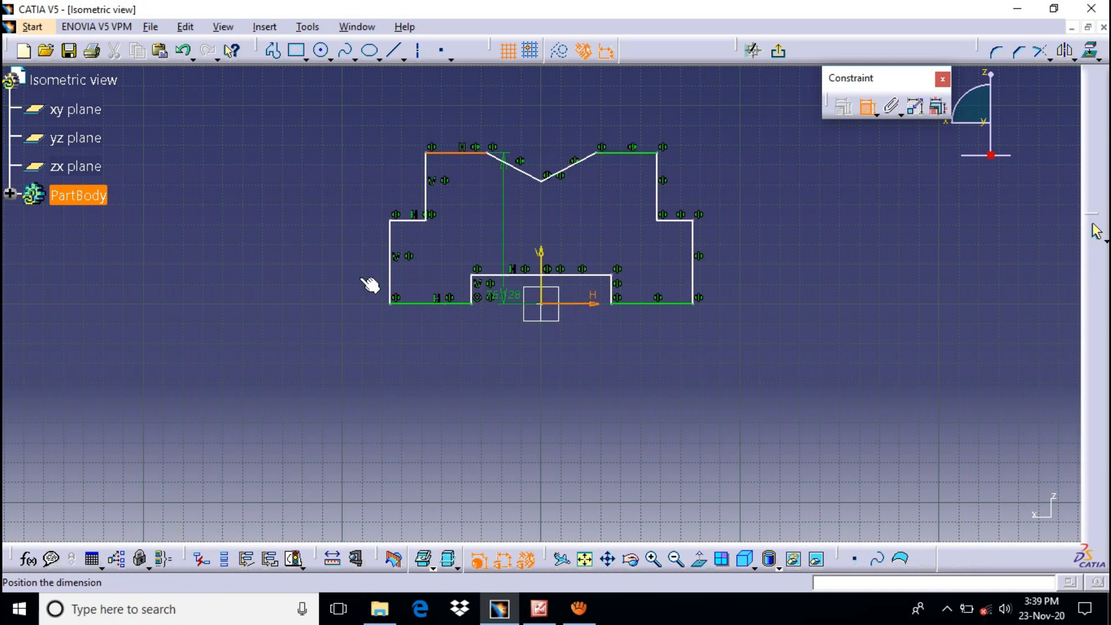
pyautogui.click(238, 221)
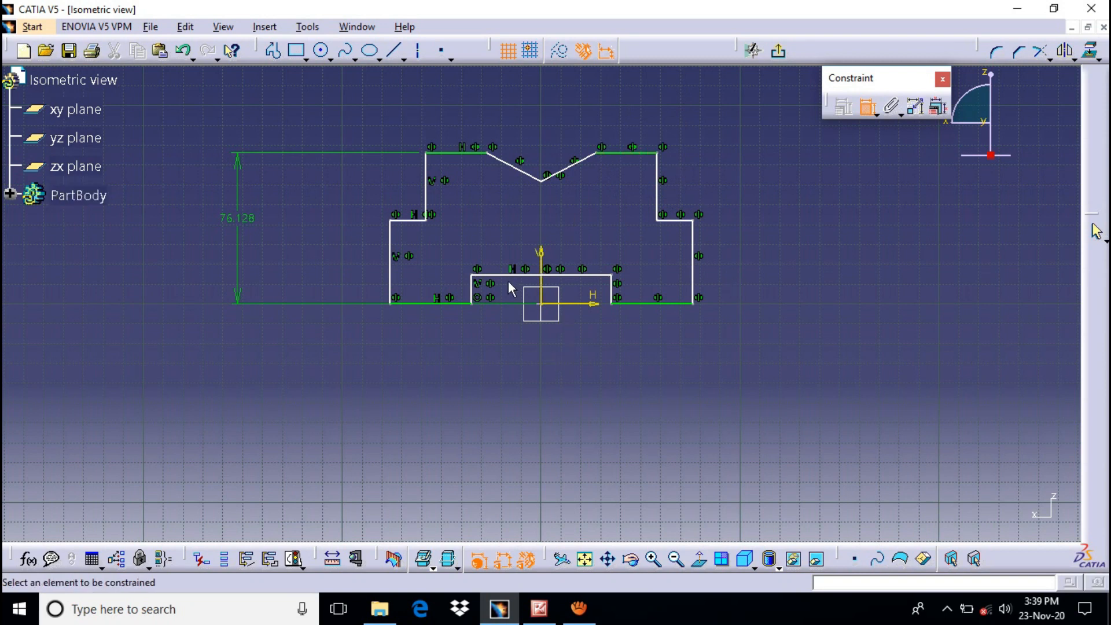
# Dimension the distance from the left outer edge to the vertical axis and the length of the left base edge.
pyautogui.click(395, 288)
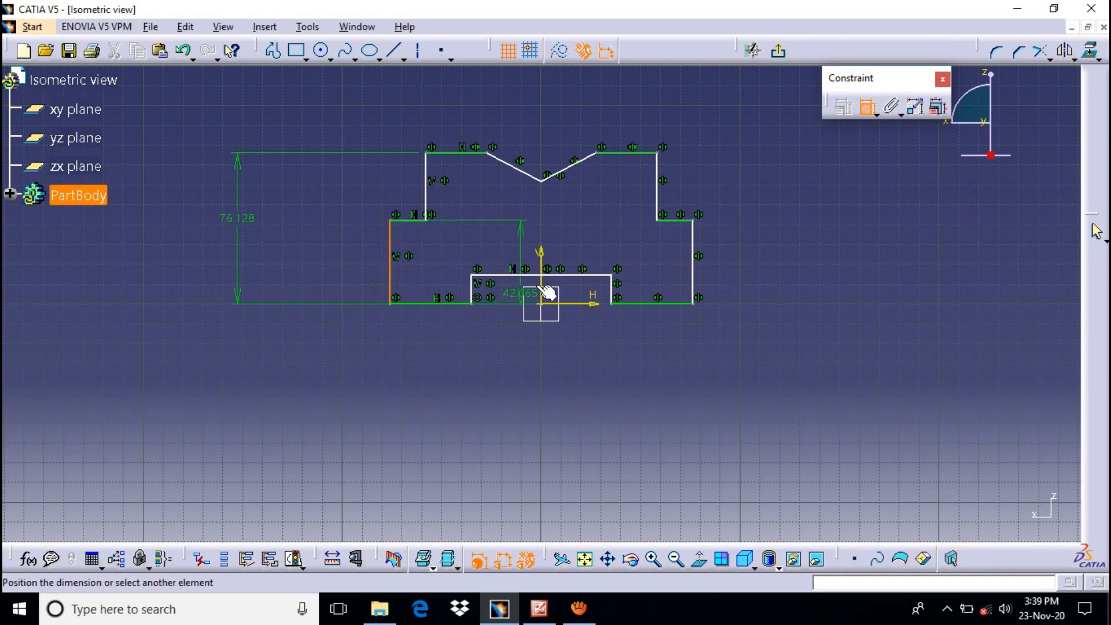
pyautogui.click(542, 255)
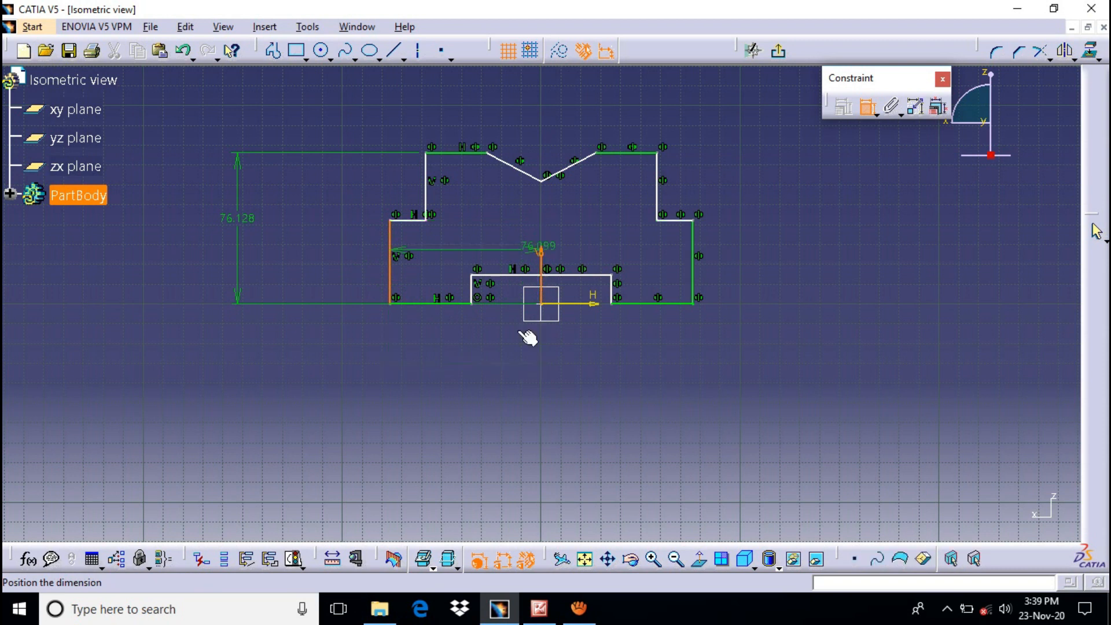
pyautogui.click(456, 378)
pyautogui.click(441, 303)
pyautogui.click(457, 334)
# Try to dimension the left half of the bottom slot's horizontal edge.
pyautogui.click(506, 275)
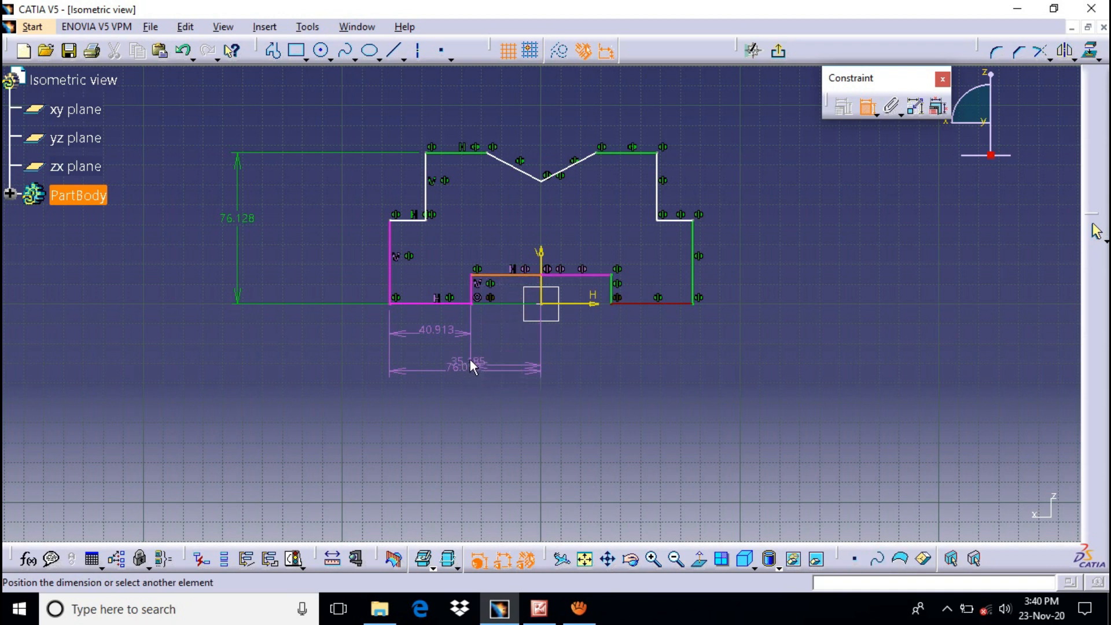
pyautogui.click(494, 328)
pyautogui.rightClick(494, 327)
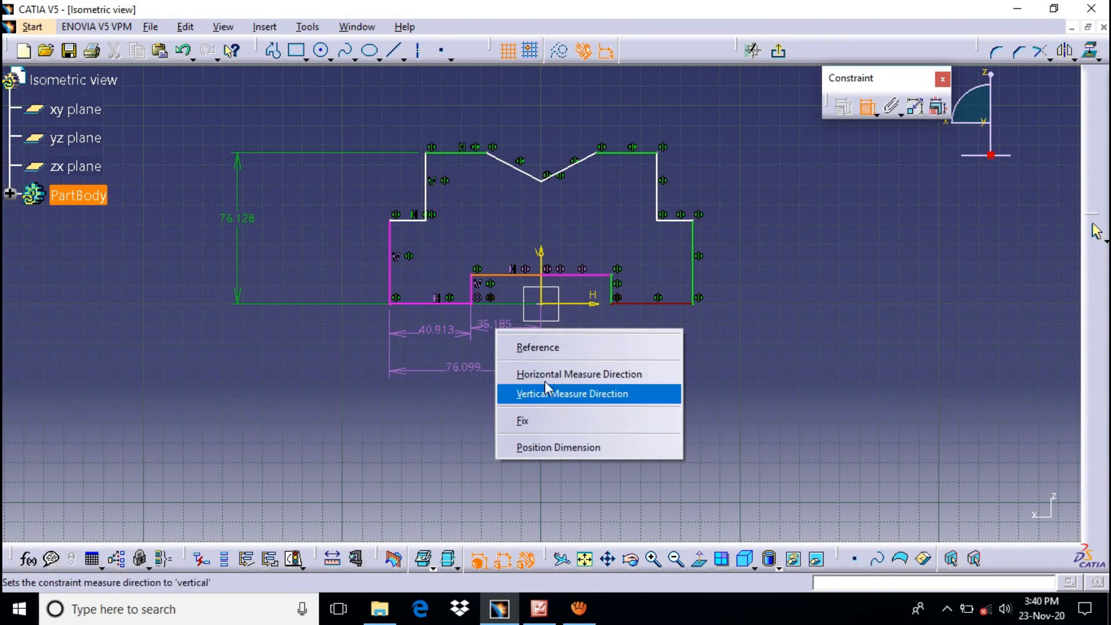
pyautogui.click(484, 327)
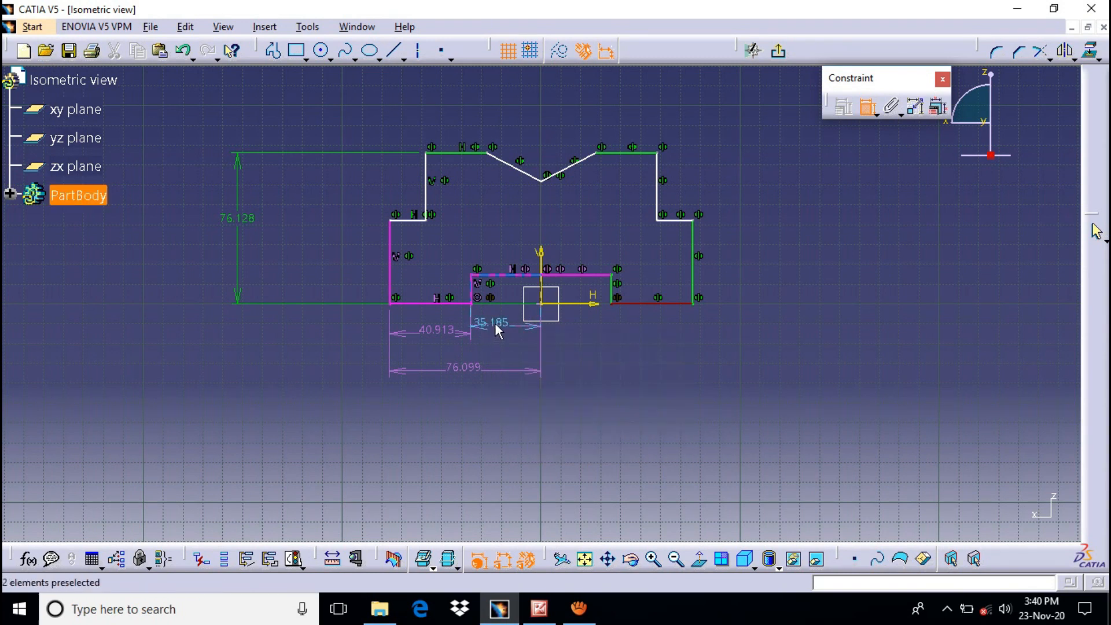
pyautogui.rightClick(494, 323)
pyautogui.click(536, 307)
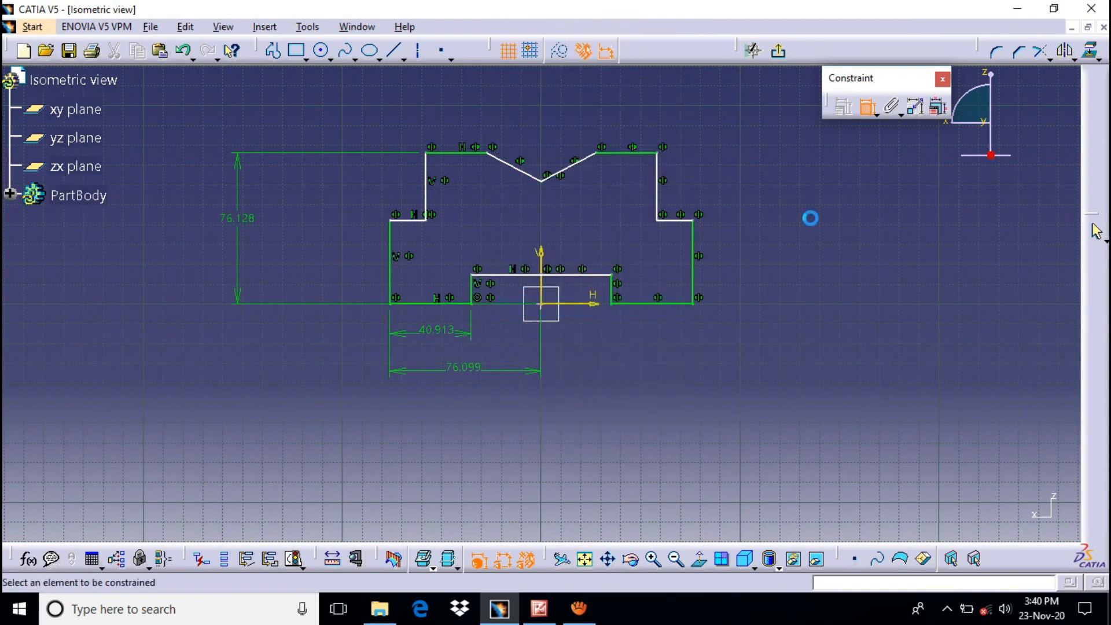
# Dimension the height of the left outer vertical edge.
pyautogui.click(391, 257)
pyautogui.click(295, 258)
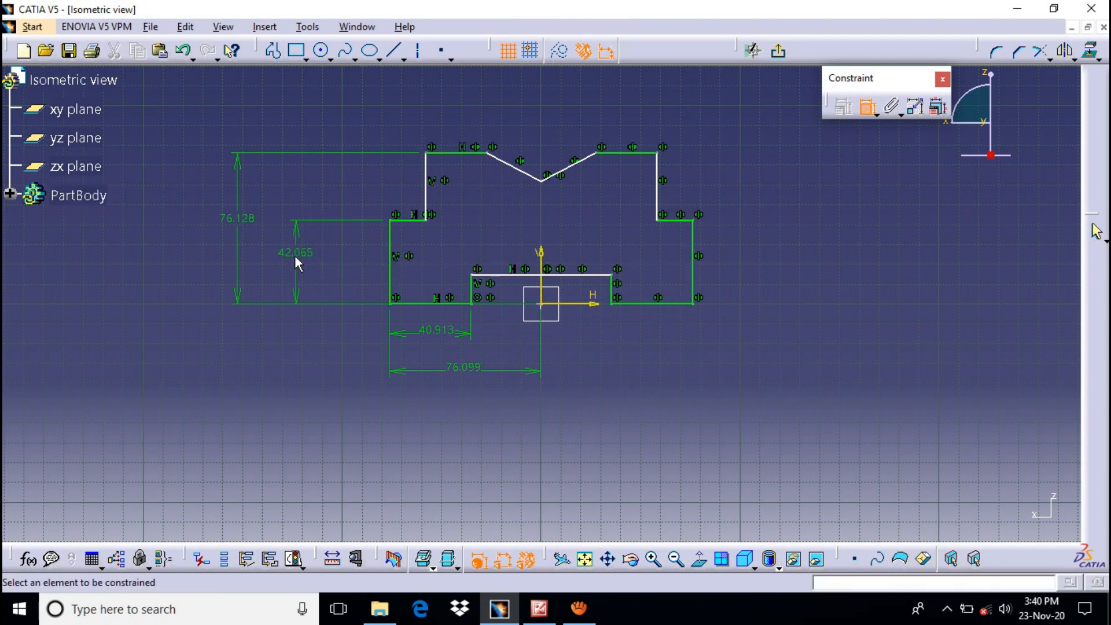
# Dimension the lengths of the left shoulder's horizontal edge and the left top horizontal edge.
pyautogui.click(409, 219)
pyautogui.click(414, 115)
pyautogui.click(475, 153)
pyautogui.click(487, 98)
# Dimension the angle between the V-notch's left sloped edge and the left top horizontal edge.
pyautogui.click(518, 169)
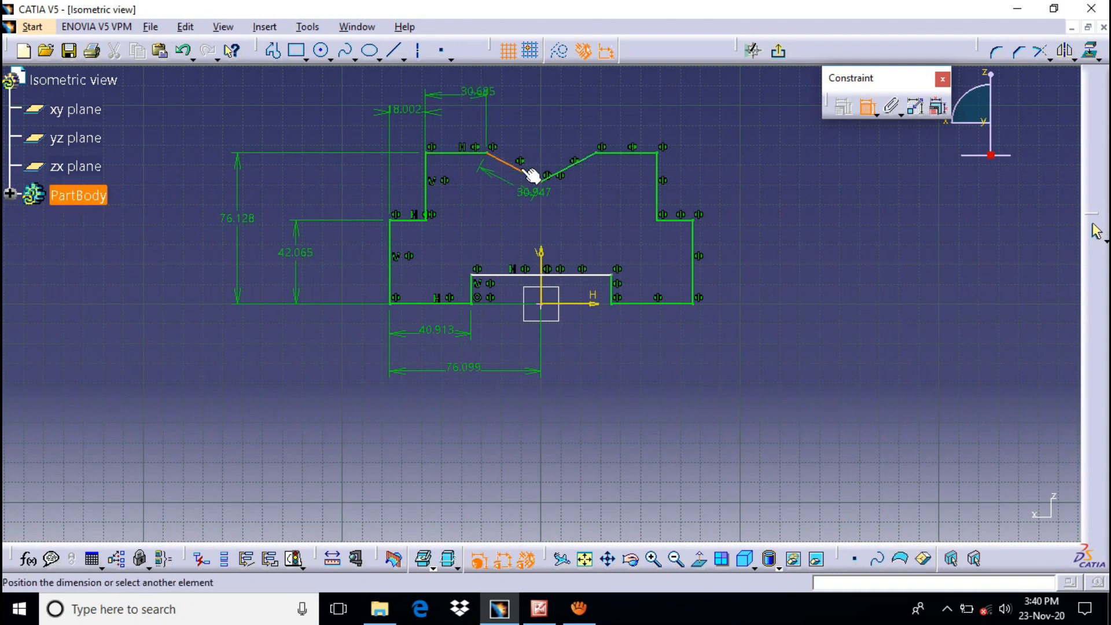
pyautogui.click(476, 152)
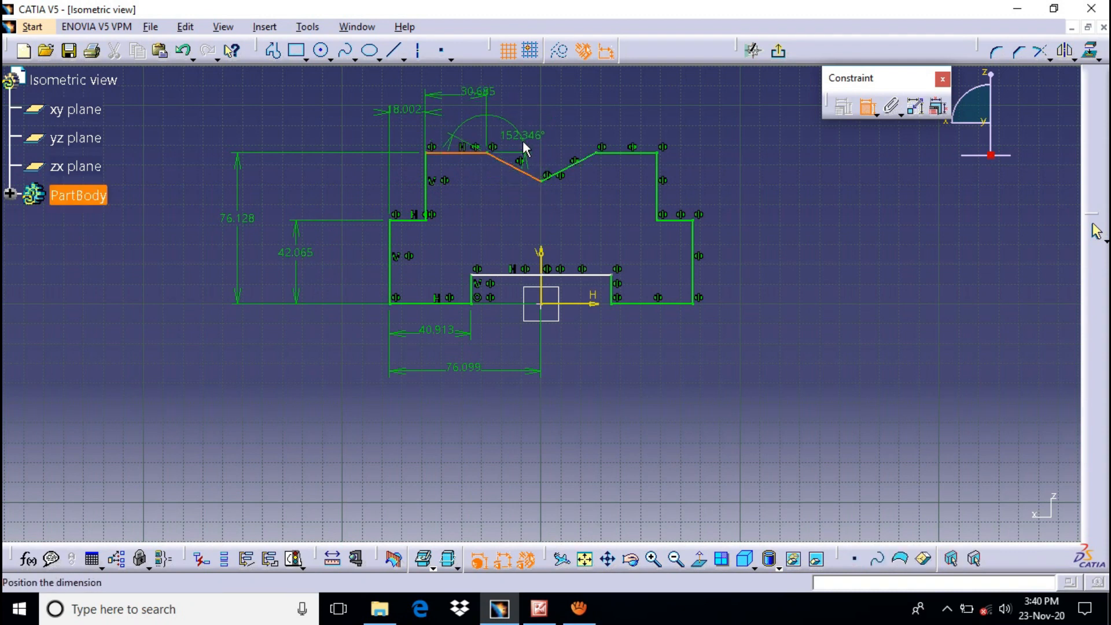
pyautogui.click(534, 160)
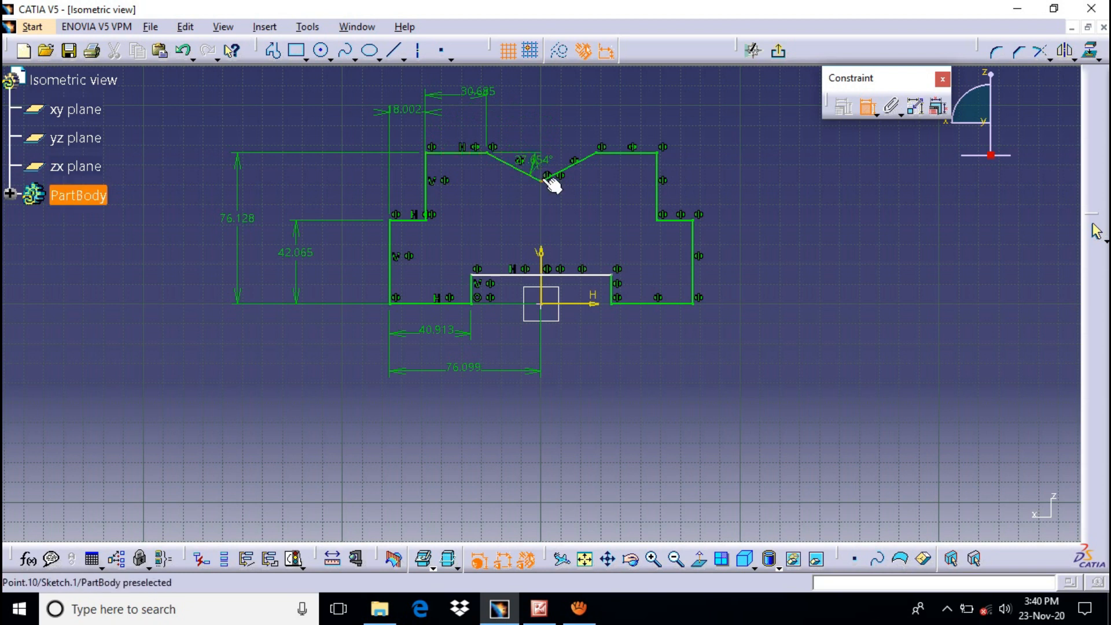
# Try to dimension the height of the bottom slot's left vertical edge.
pyautogui.click(474, 297)
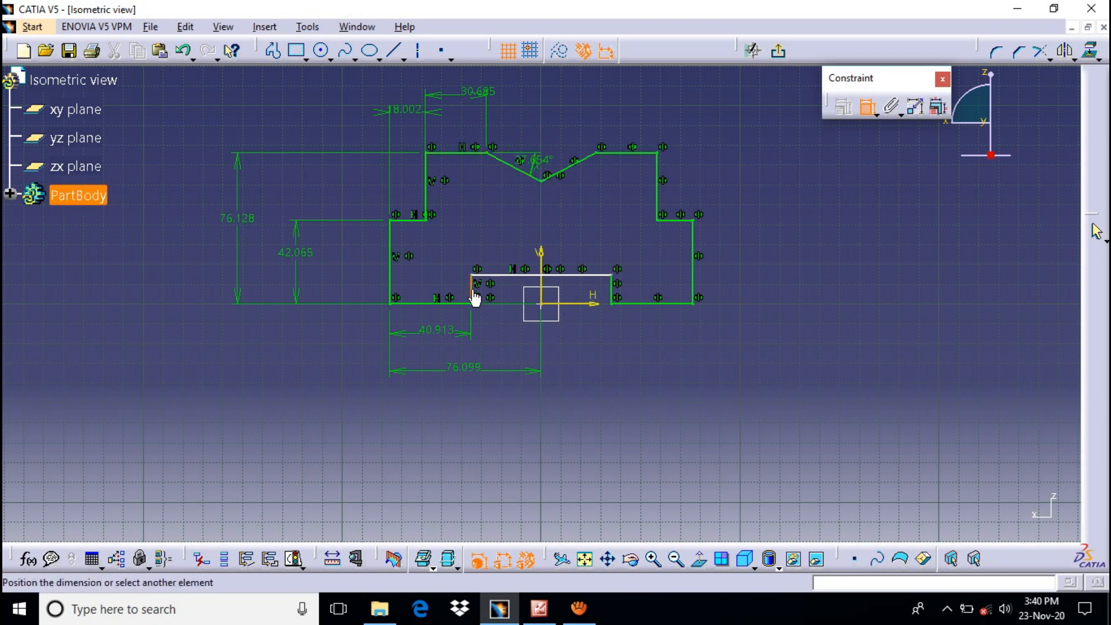
pyautogui.click(336, 290)
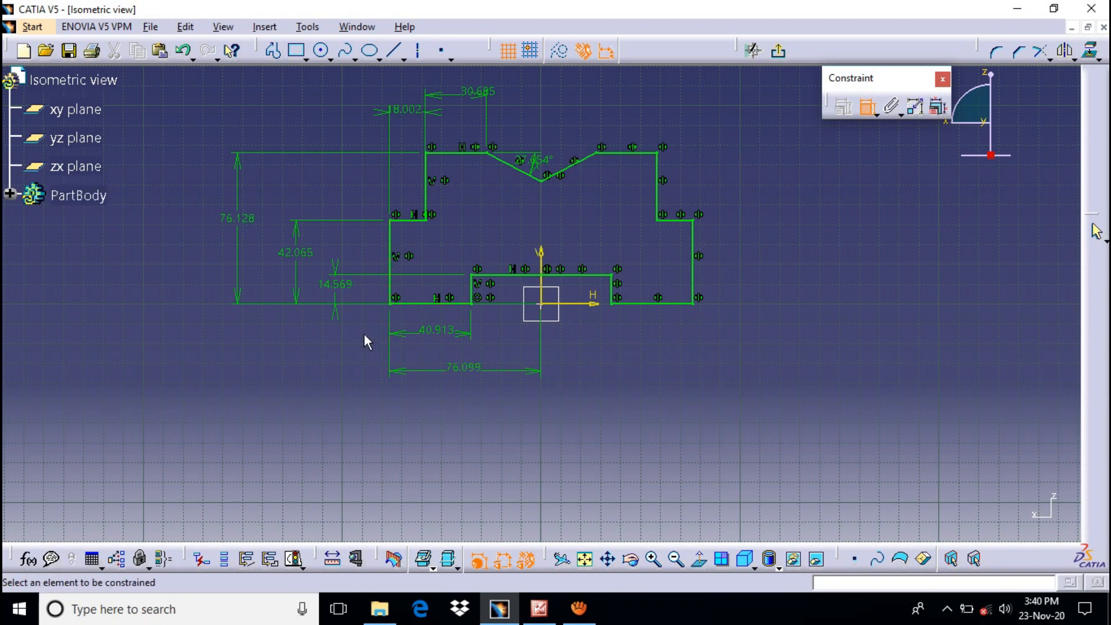
pyautogui.click(867, 106)
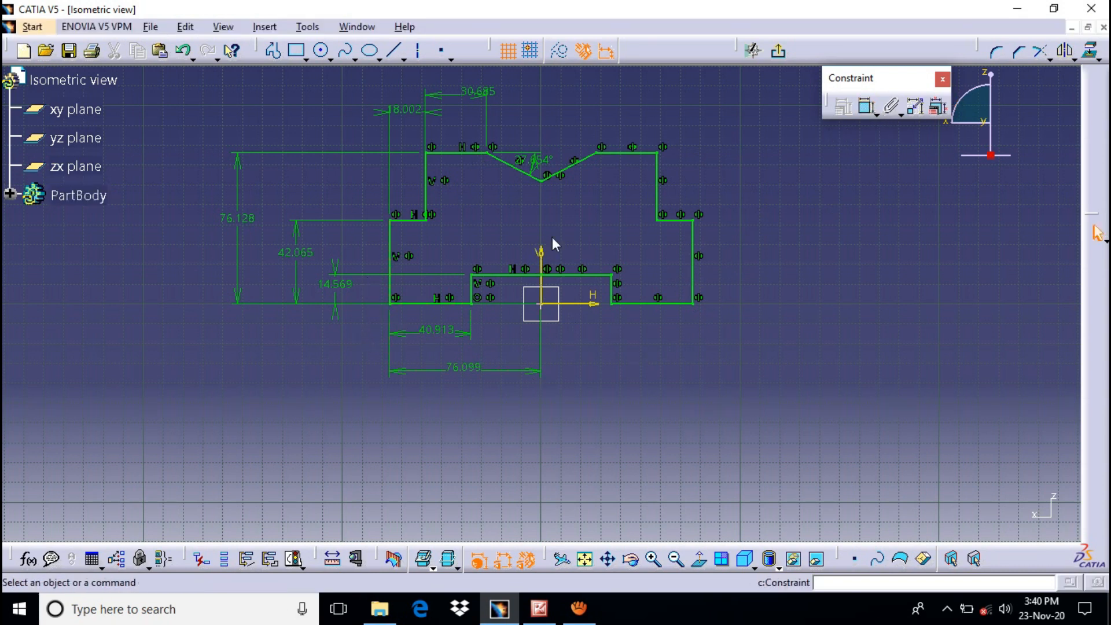
# Delete the bottom slot's height dimension and raise the slot's horizontal edge to about 33 mm above the base.
pyautogui.rightClick(333, 281)
pyautogui.click(398, 508)
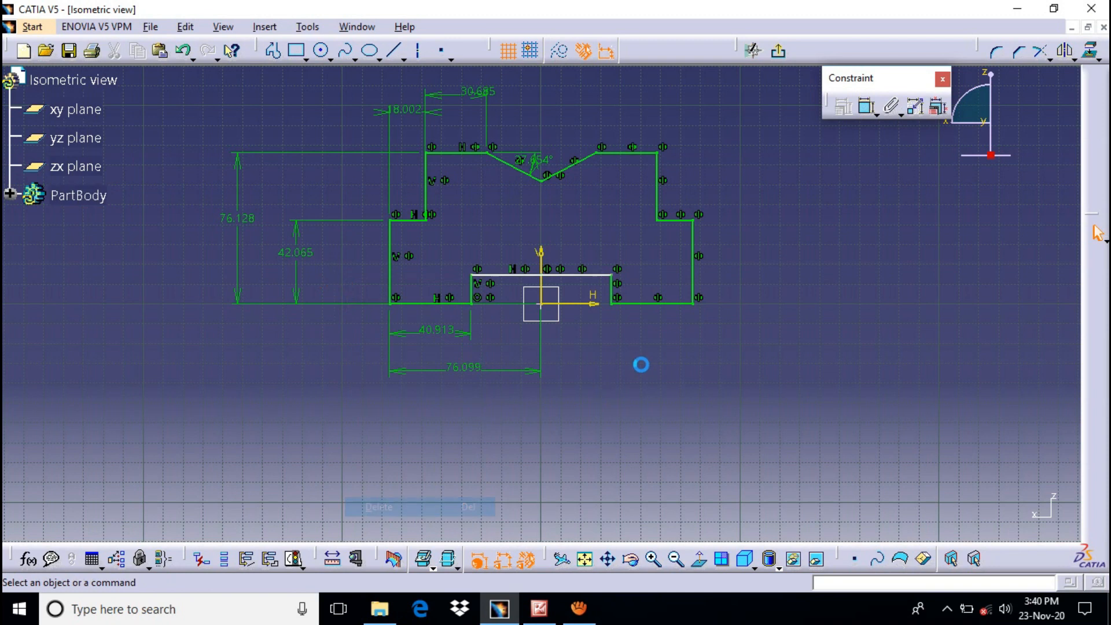
pyautogui.moveTo(516, 276); pyautogui.dragTo(501, 238)
pyautogui.click(867, 107)
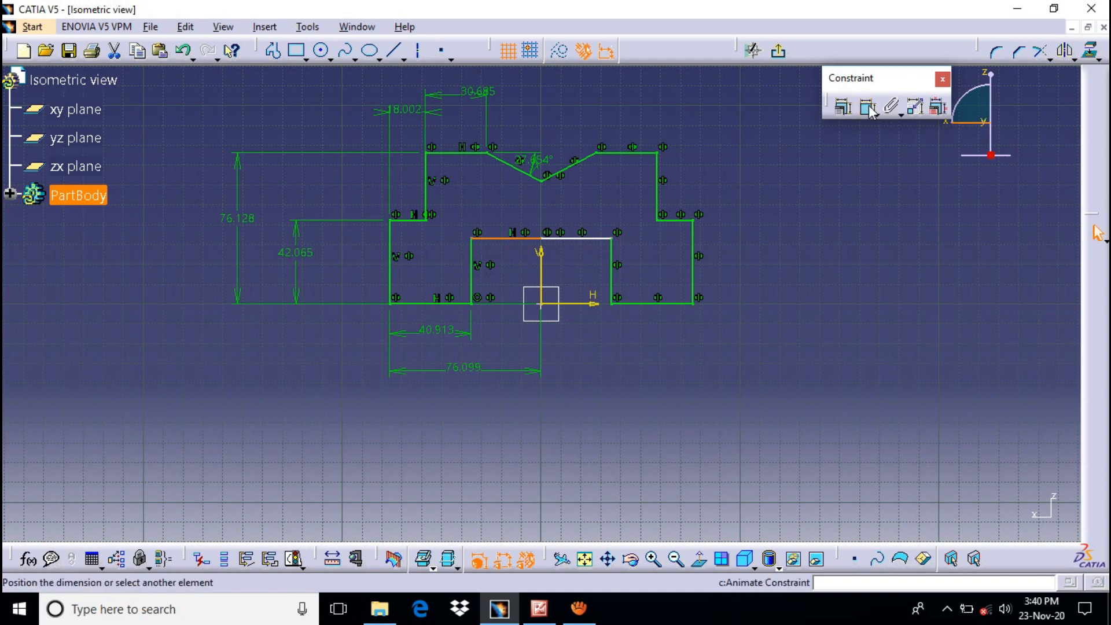
pyautogui.click(872, 111)
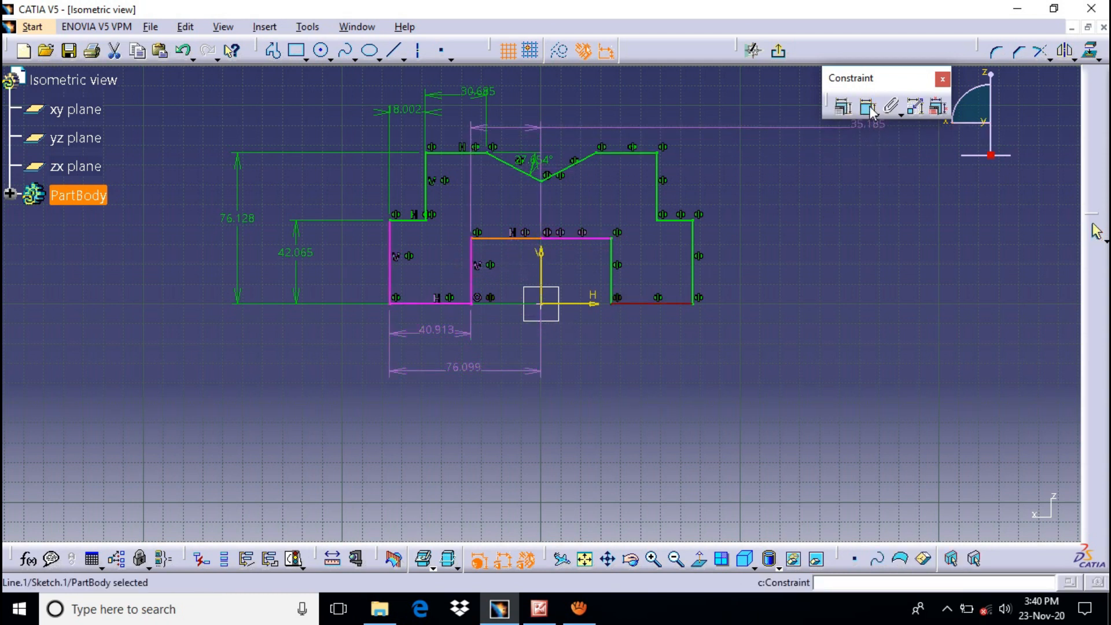
pyautogui.click(810, 250)
# Dimension the height of the raised bottom slot on its left vertical edge.
pyautogui.click(866, 108)
pyautogui.click(471, 267)
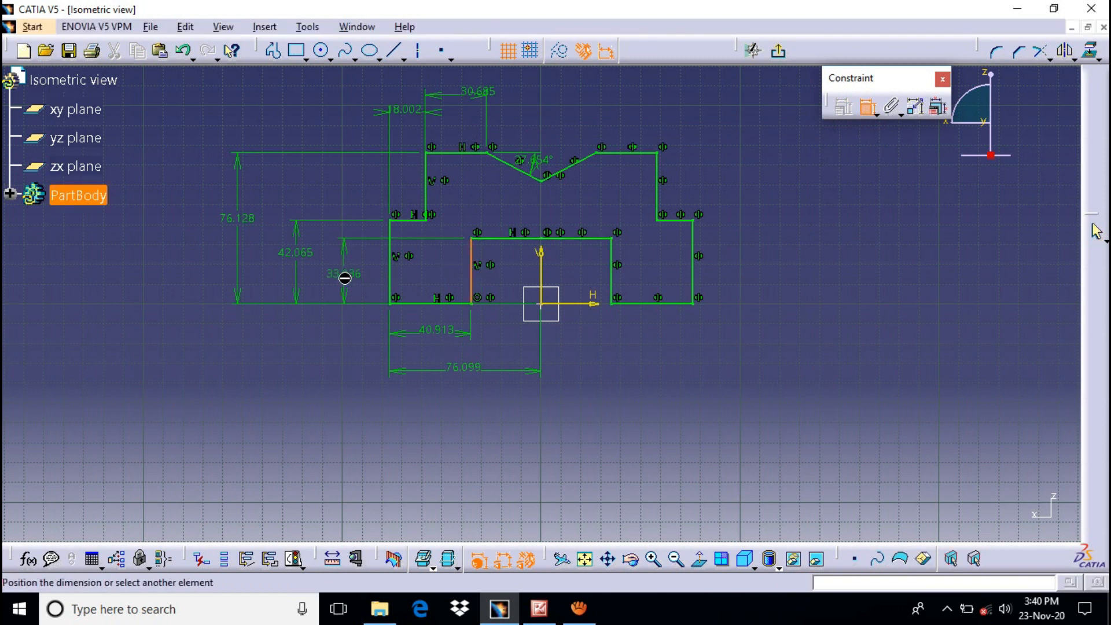
pyautogui.click(345, 278)
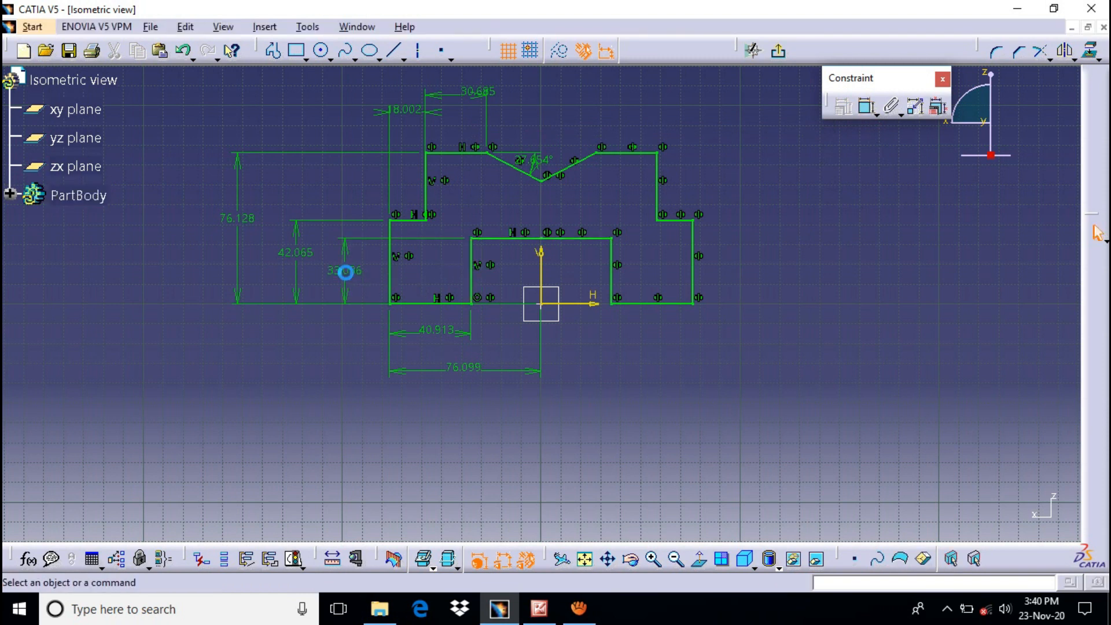
pyautogui.click(518, 240)
pyautogui.click(577, 264)
pyautogui.click(573, 240)
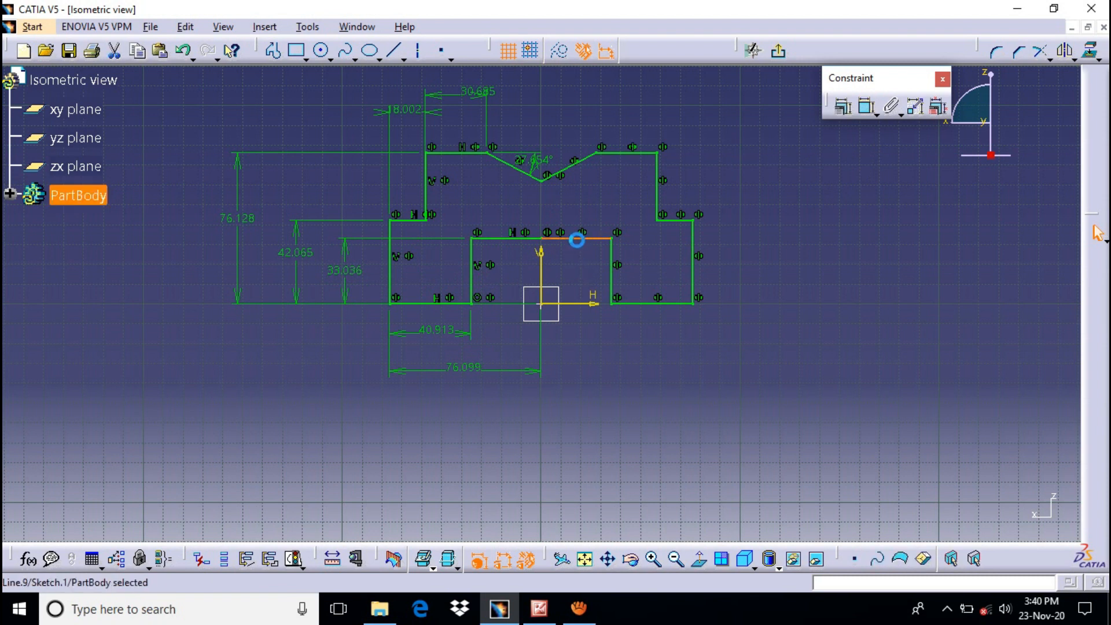
pyautogui.click(863, 283)
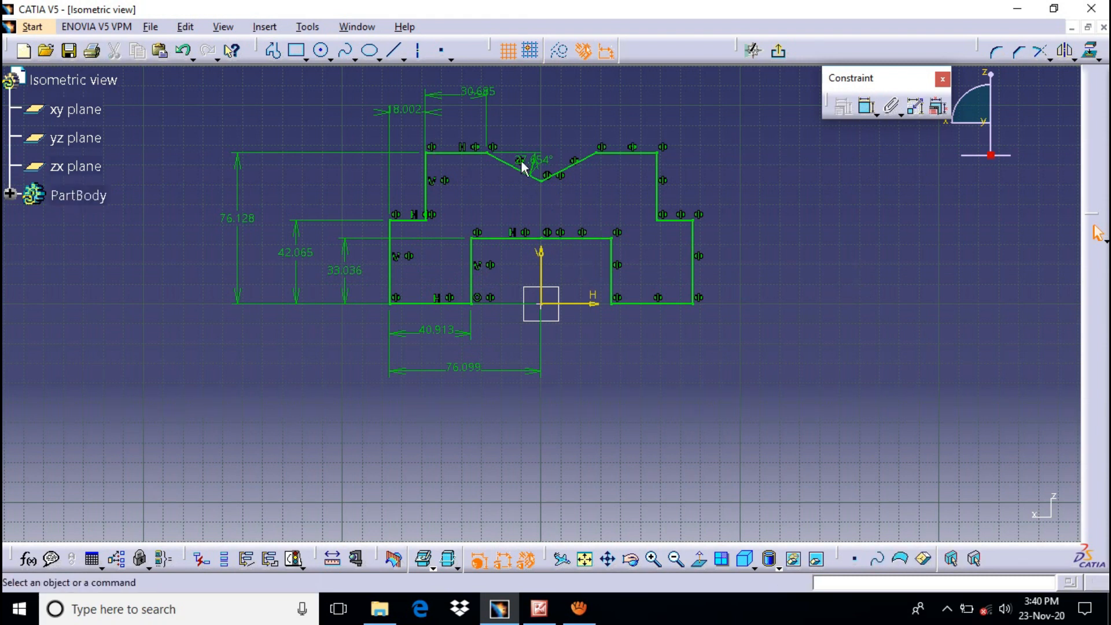
# Move the notch's angle dimension clear of the profile above the V-notch and check the dimensions in the reference drawing.
pyautogui.moveTo(540, 163); pyautogui.dragTo(571, 120)
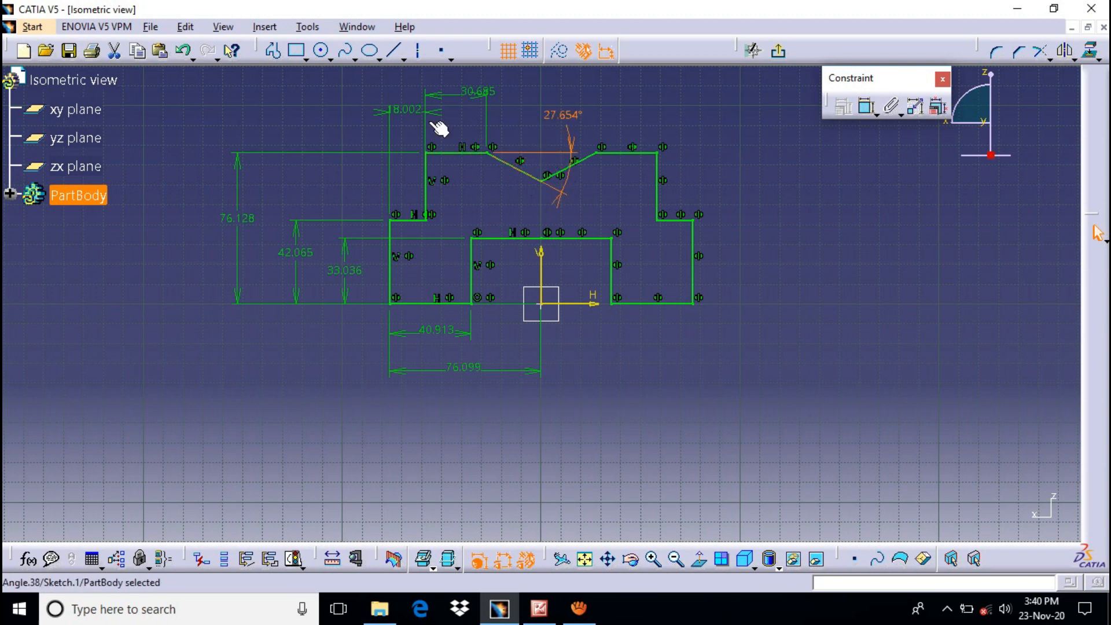
pyautogui.click(540, 608)
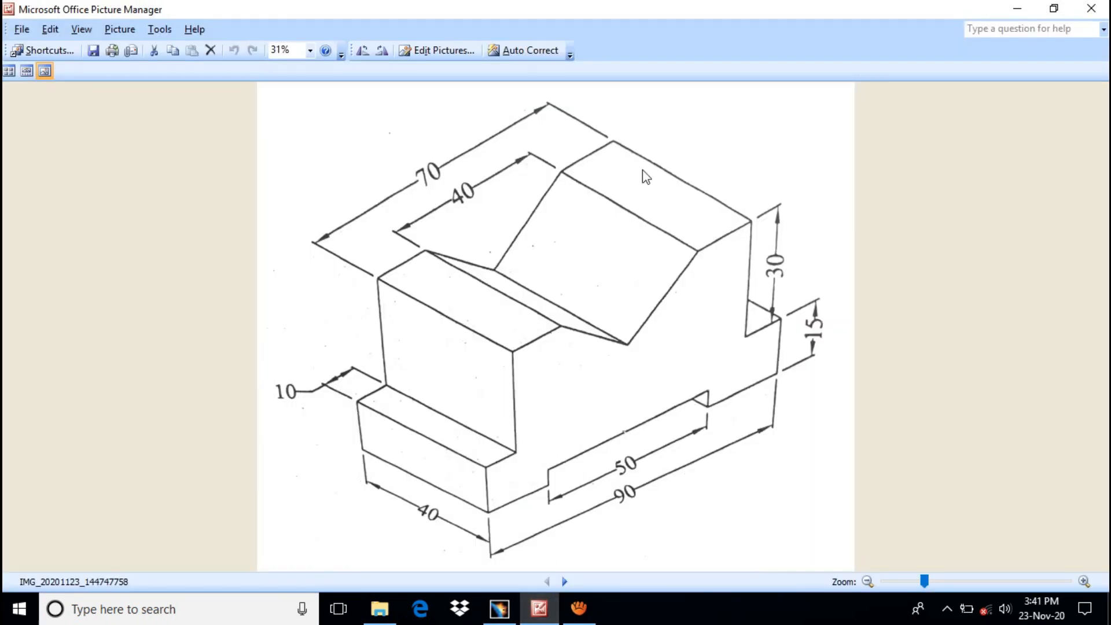
pyautogui.click(499, 609)
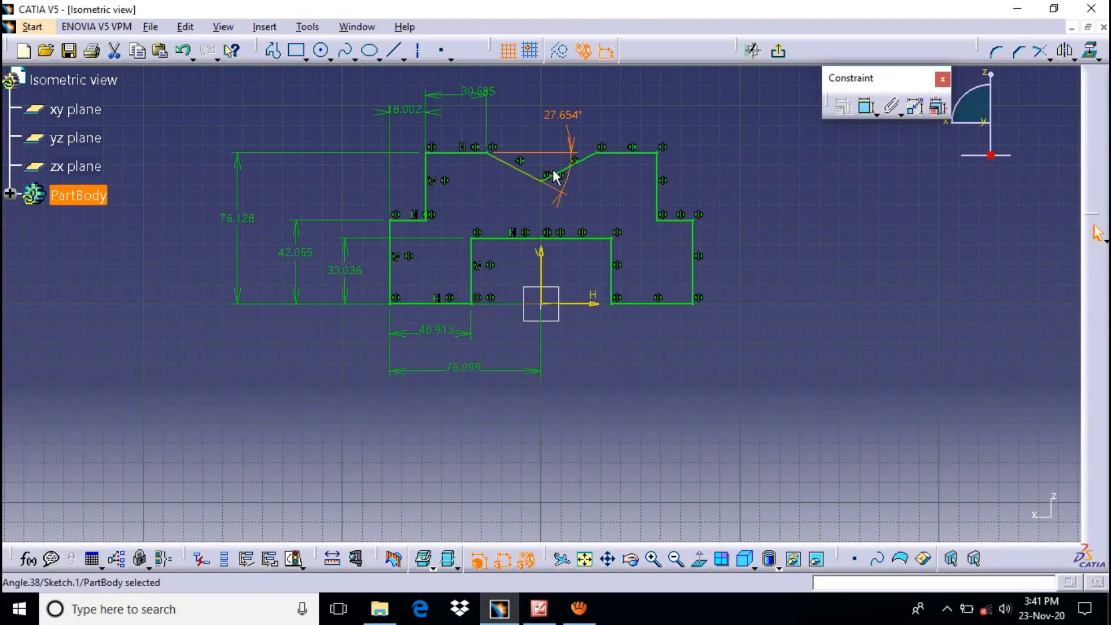
pyautogui.click(849, 281)
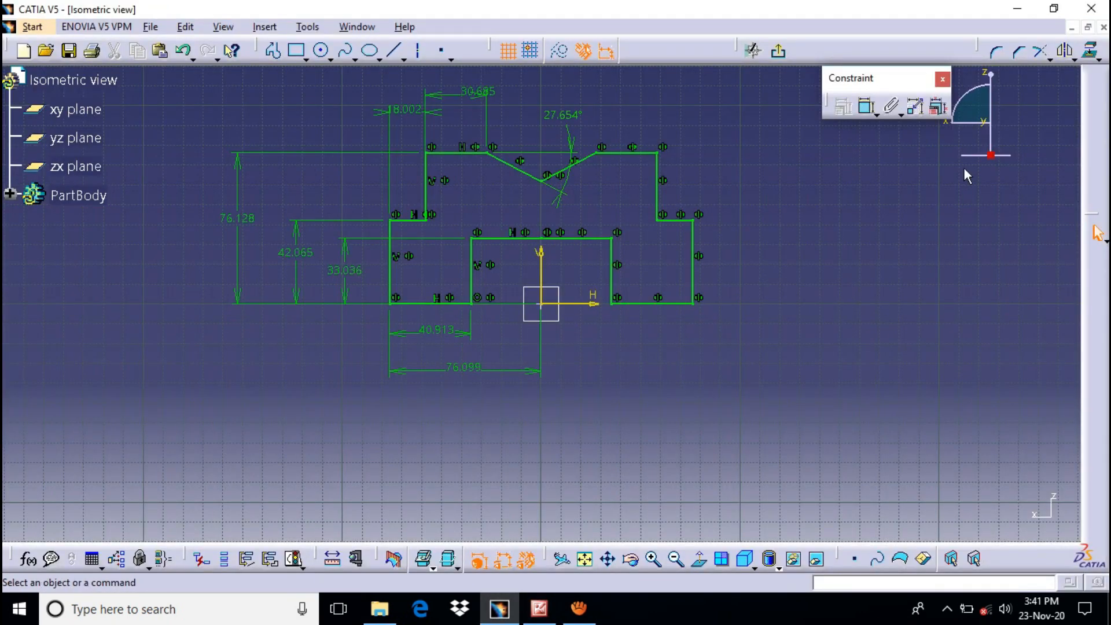
# Edit the sketch constraints together, setting the overall height and the left outer edge's distance from the vertical axis to 45 mm each.
pyautogui.click(939, 107)
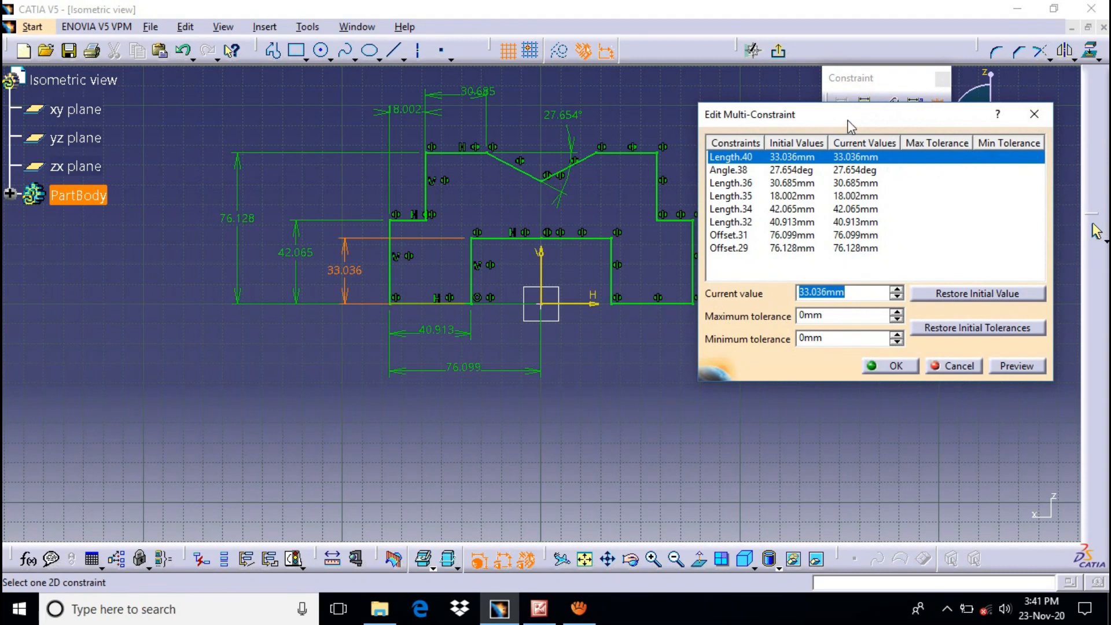
pyautogui.click(616, 430)
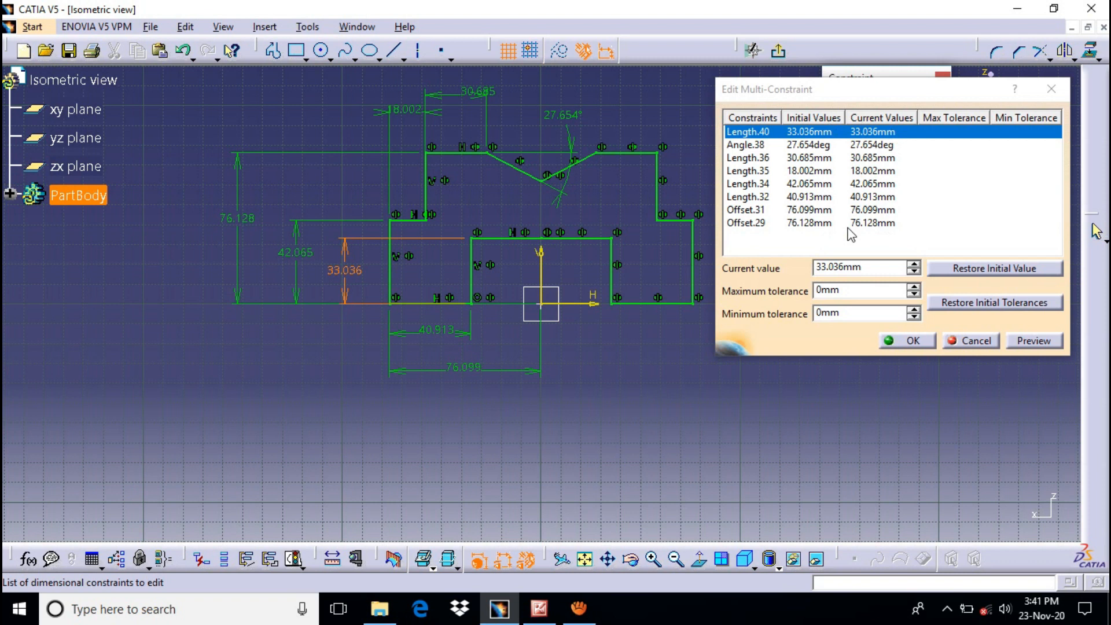
pyautogui.click(869, 223)
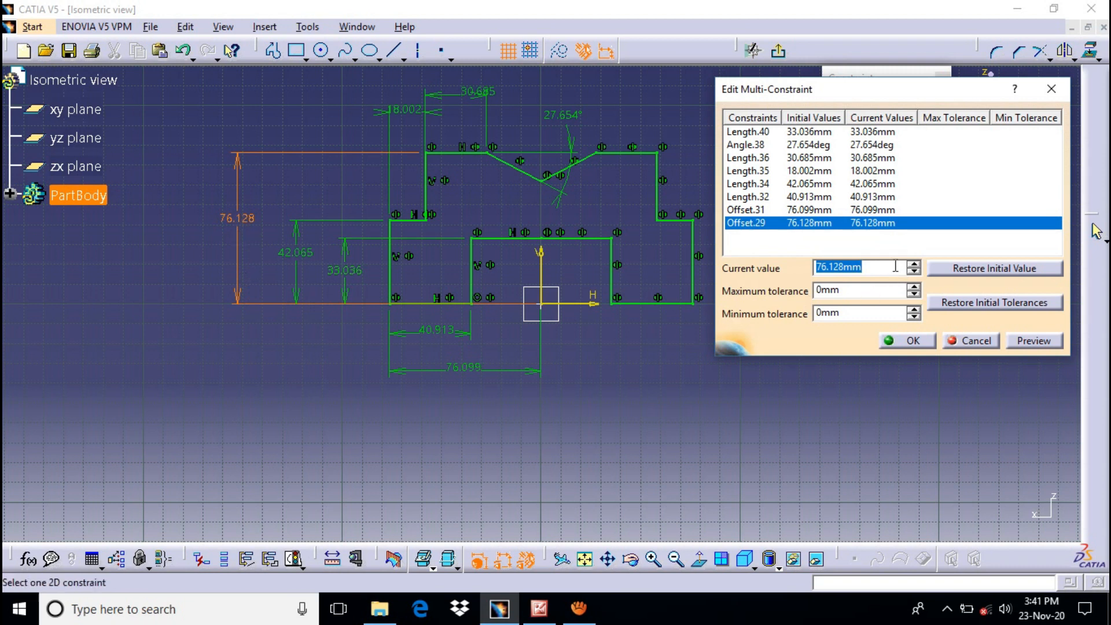
pyautogui.moveTo(895, 266)
pyautogui.write('45')
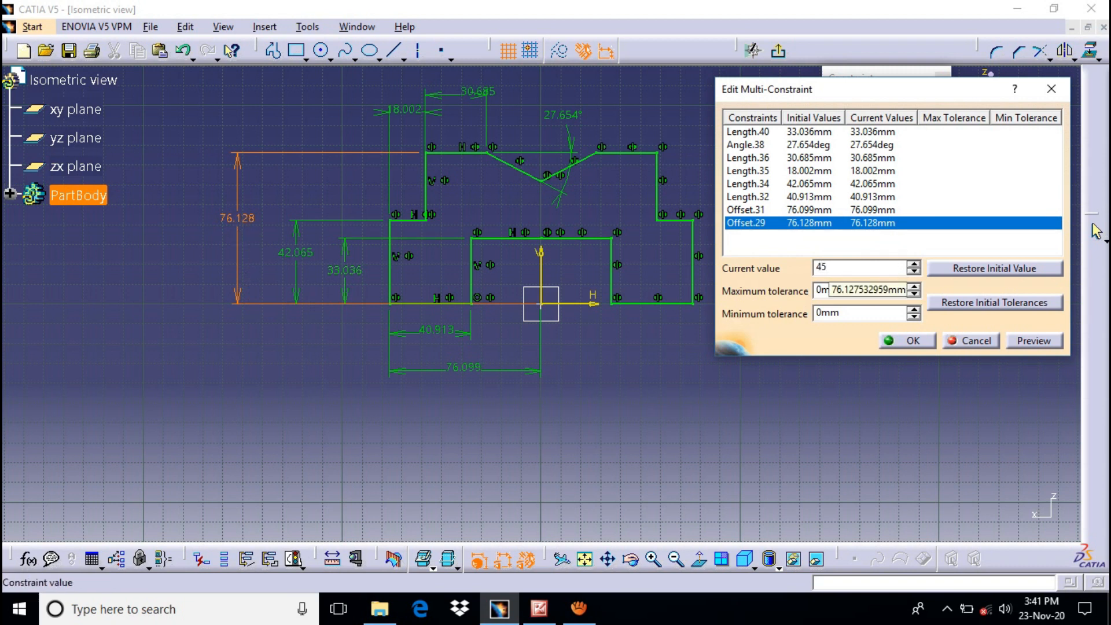
pyautogui.click(858, 210)
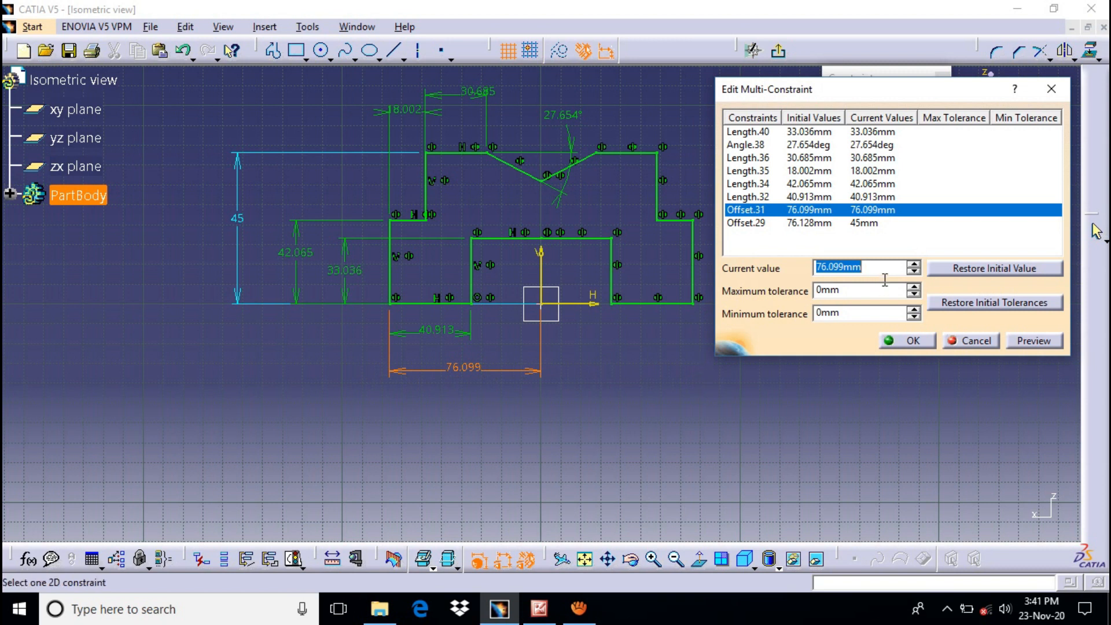
pyautogui.write('45')
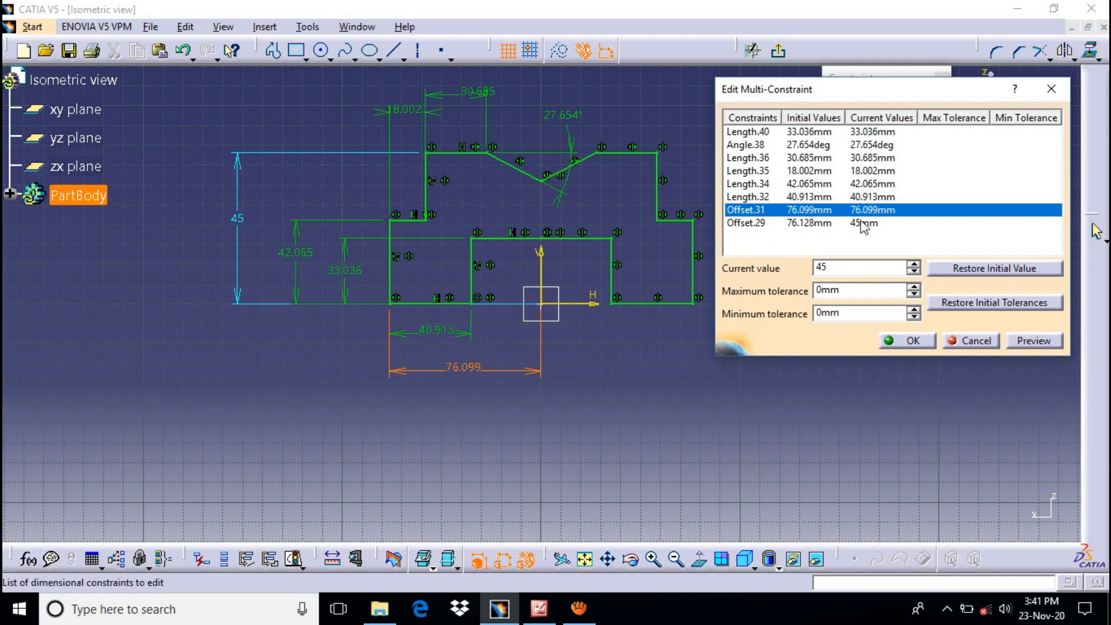
# Set the left base edge's length to 20 mm, per the reference drawing, and the left outer vertical edge's height to 15 mm.
pyautogui.click(865, 196)
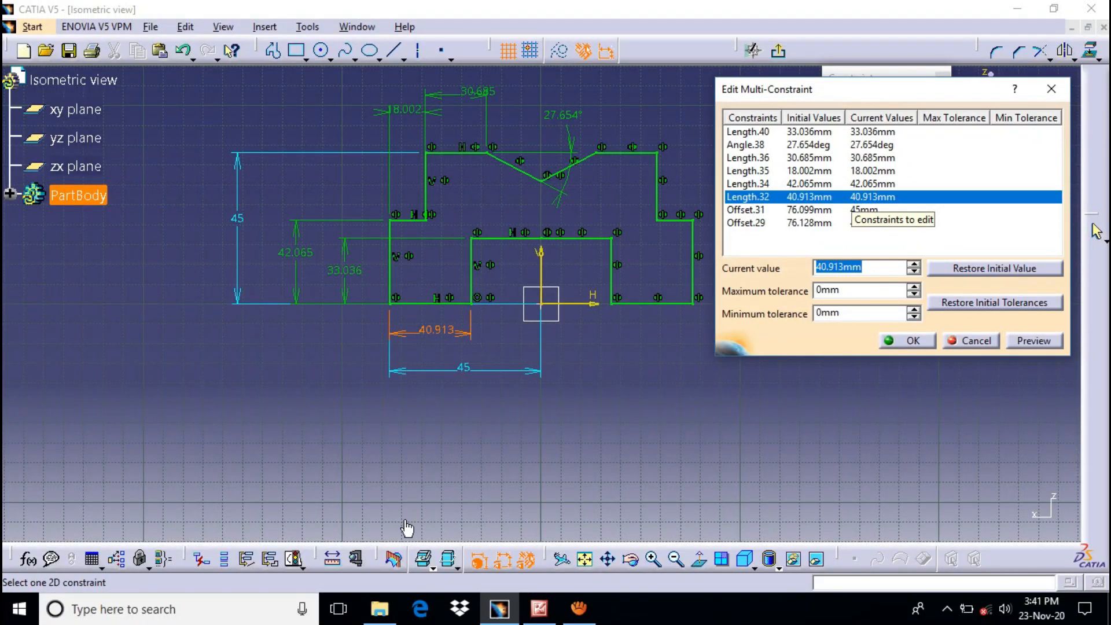
pyautogui.click(539, 608)
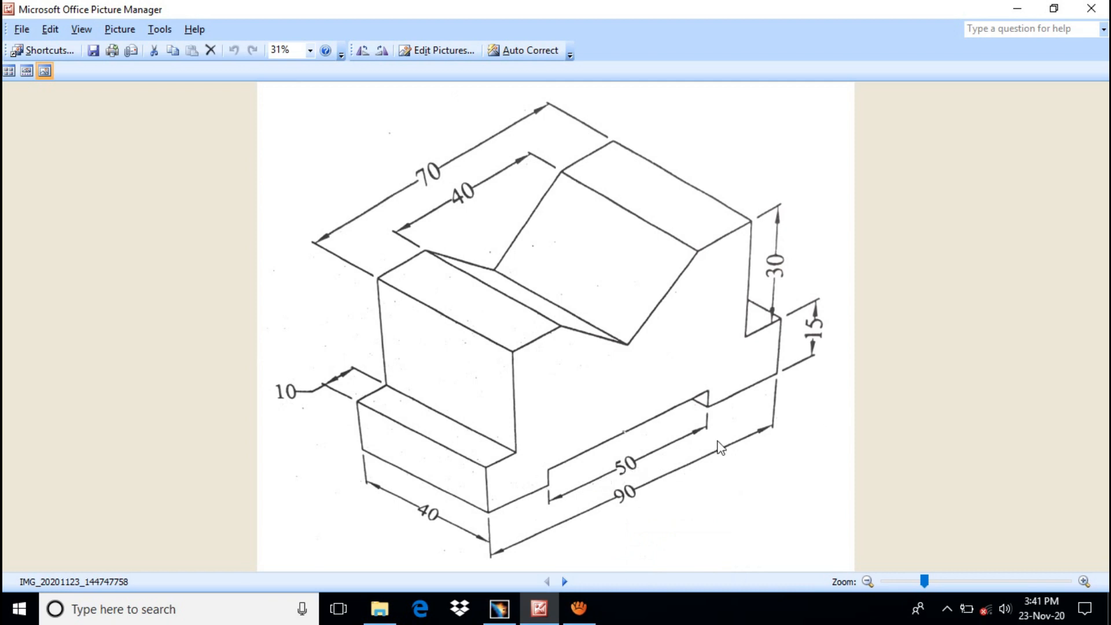
pyautogui.click(497, 608)
pyautogui.write('20')
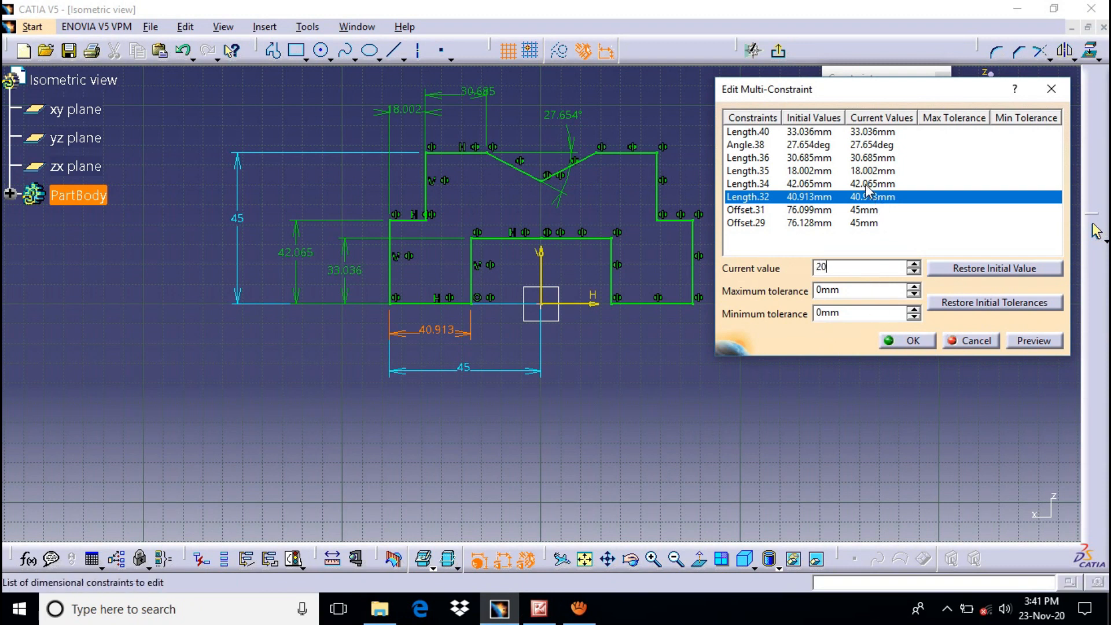
pyautogui.click(867, 184)
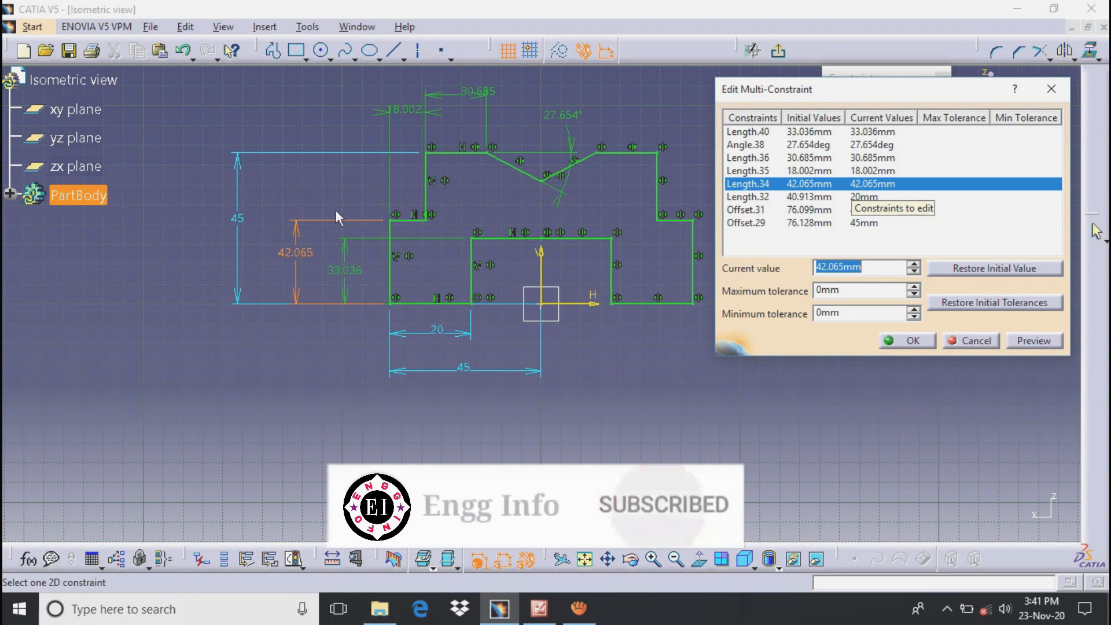
pyautogui.write('15')
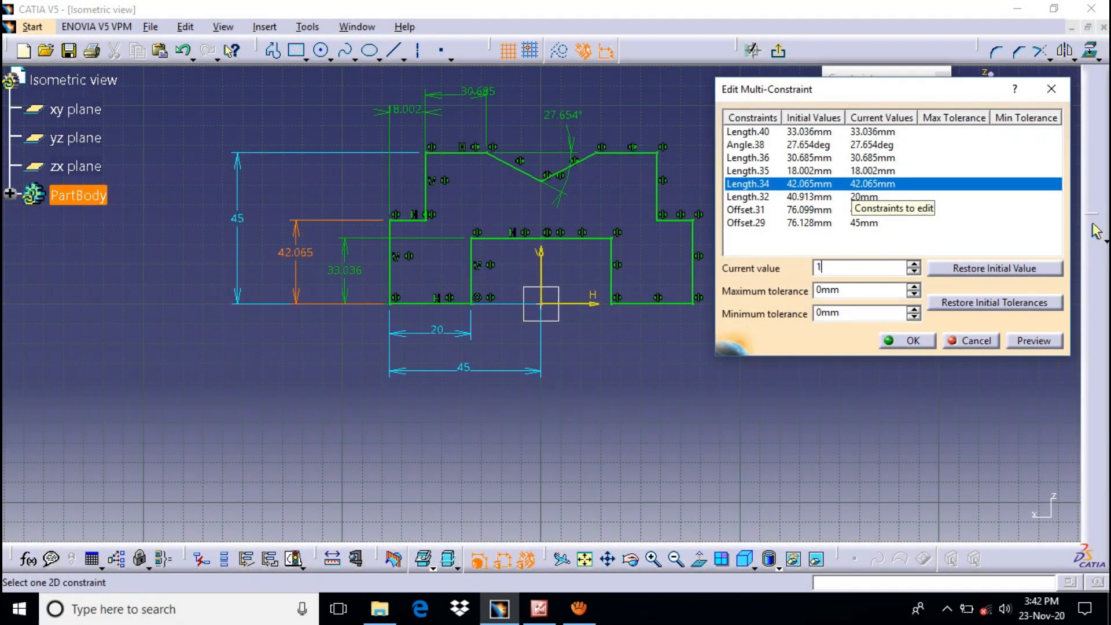
# Set the left shoulder's width to 10 mm and the left top edge's length to 15 mm, checking the reference drawing.
pyautogui.click(853, 173)
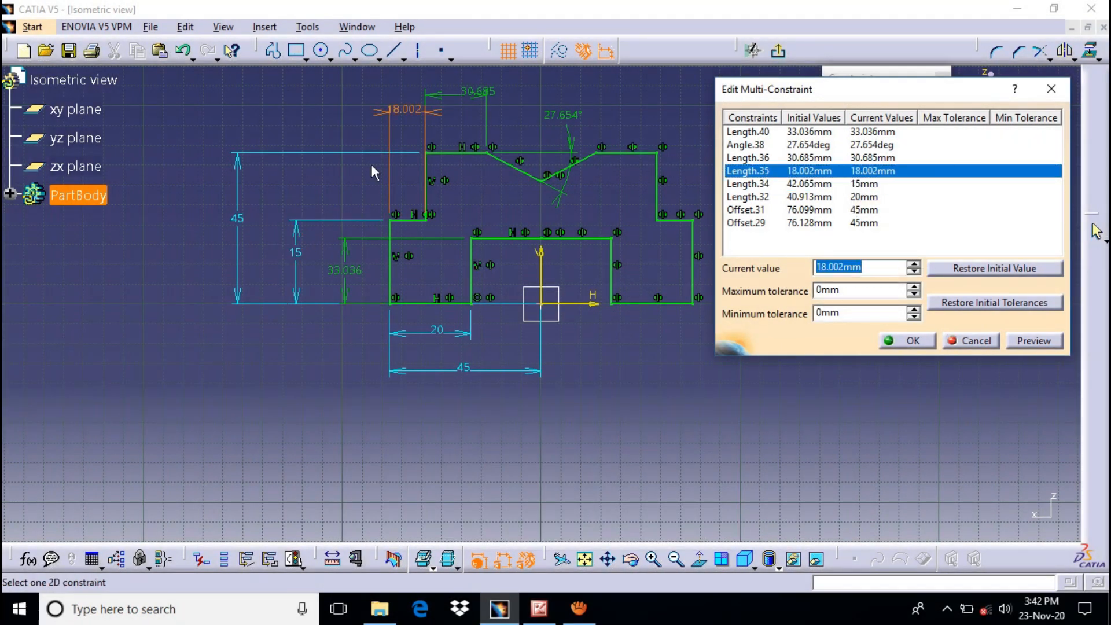
pyautogui.write('10')
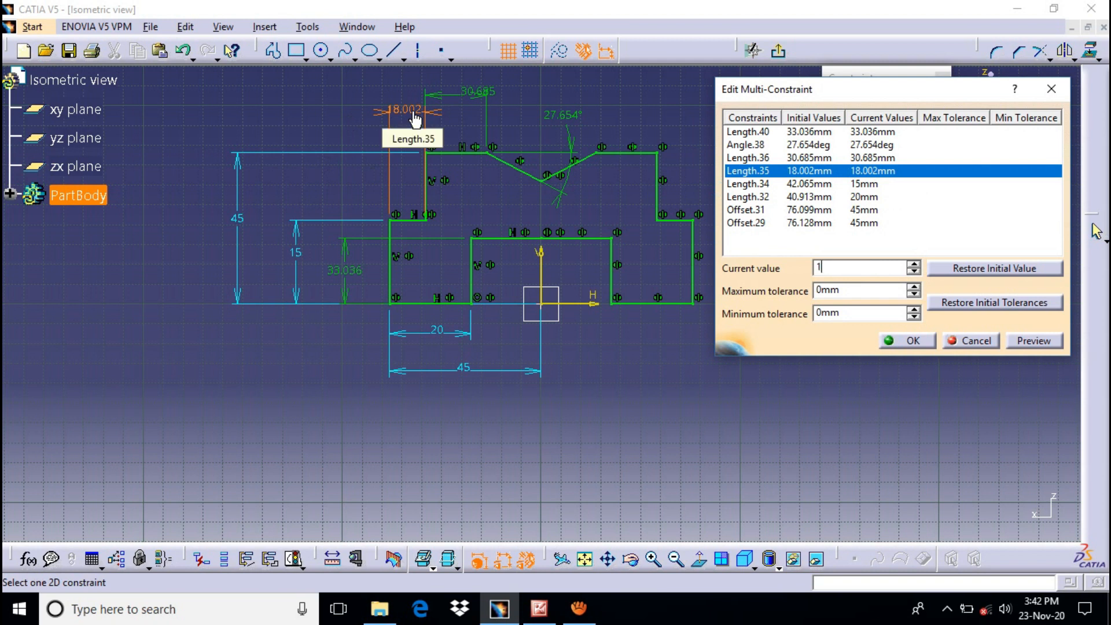
pyautogui.click(836, 157)
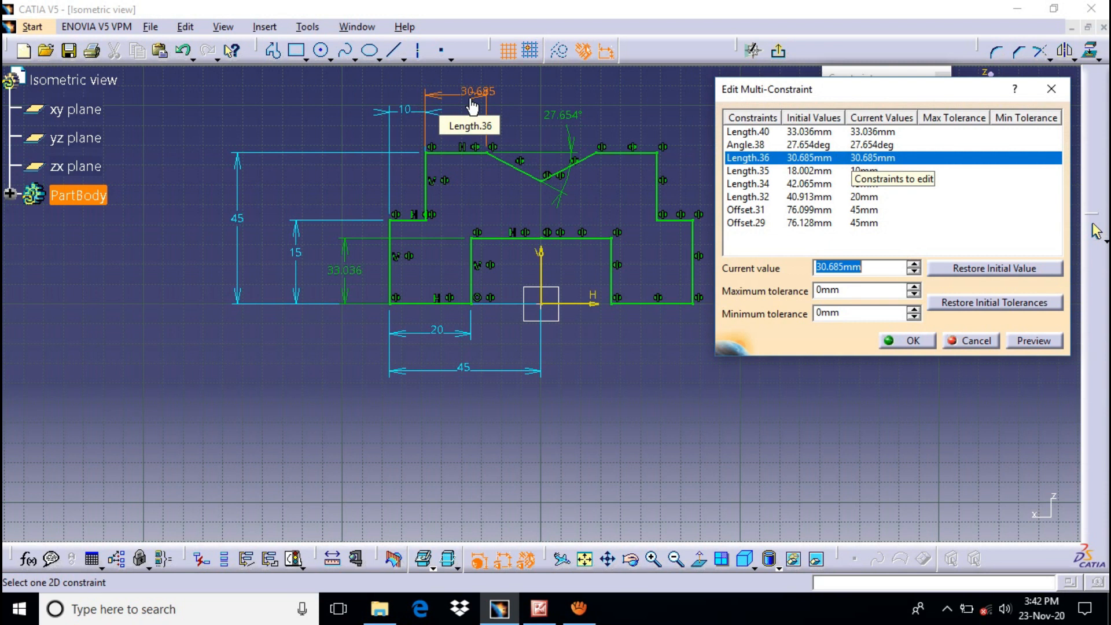
pyautogui.click(539, 608)
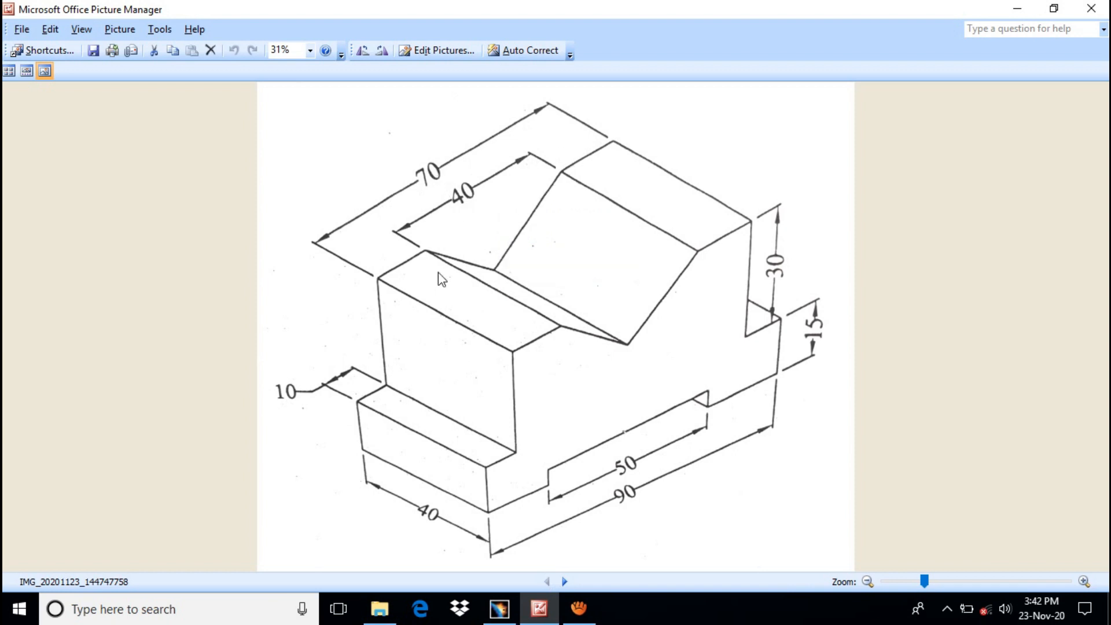
pyautogui.click(499, 608)
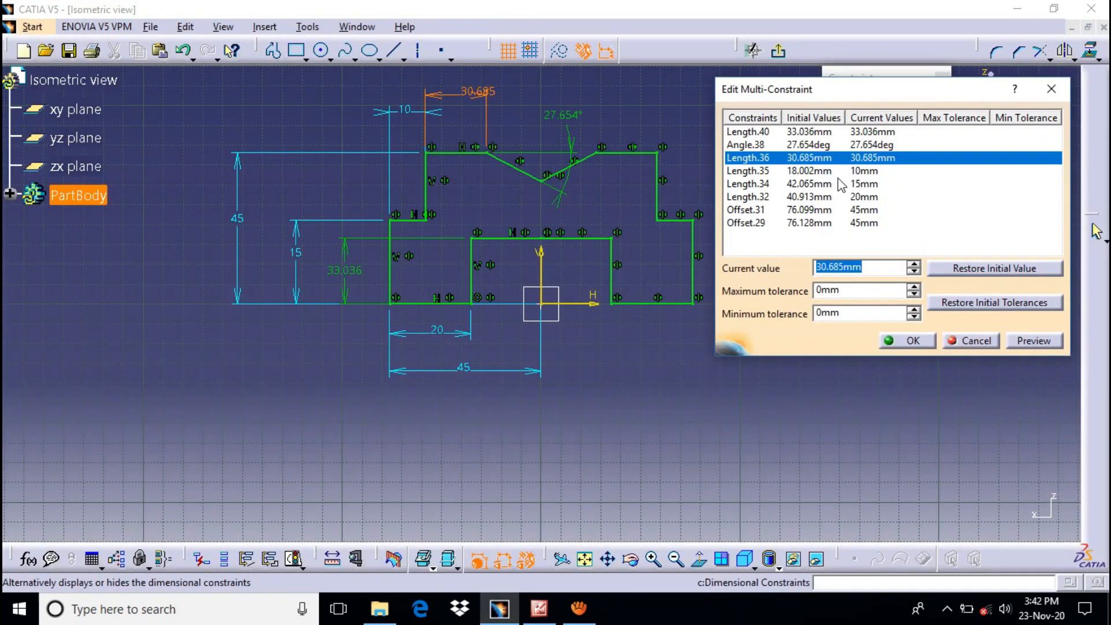
pyautogui.write('15')
# Set the angle between the V-notch's left sloped edge and the top edge to 45 degrees.
pyautogui.click(852, 148)
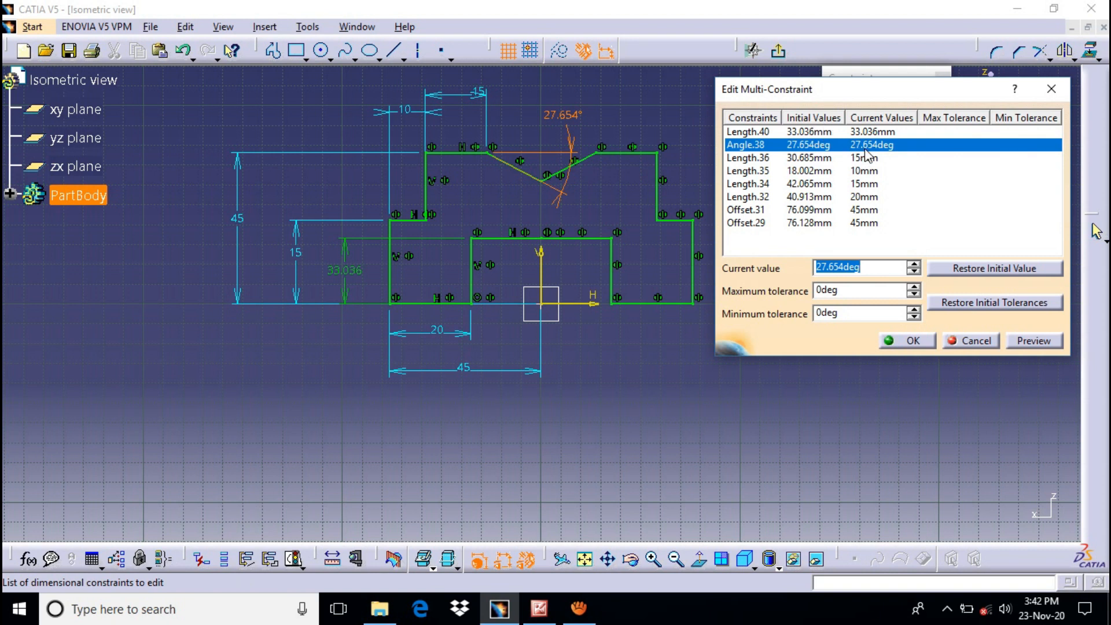
pyautogui.write('45')
pyautogui.press('Return')
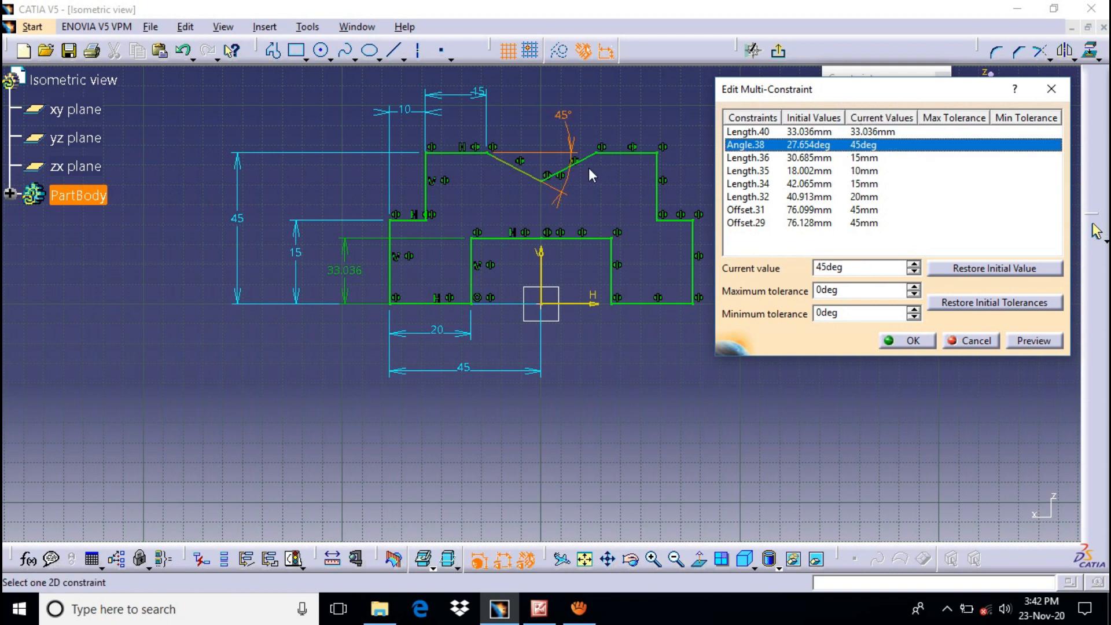
# Set the bottom recess's height to 5 mm and apply all the sketch constraint edits together.
pyautogui.click(869, 133)
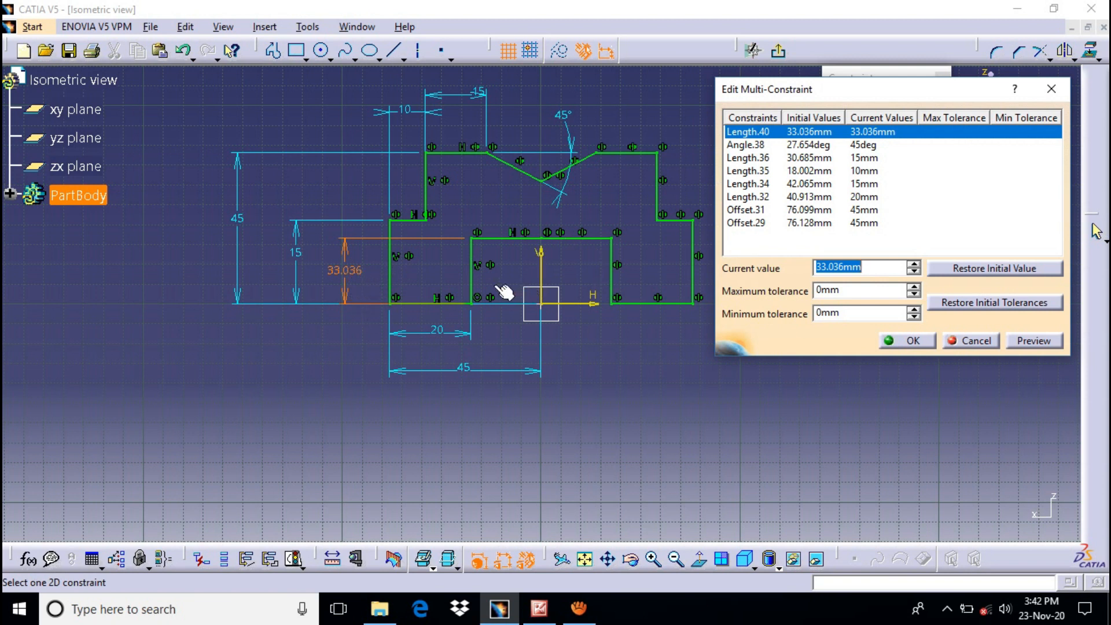
pyautogui.write('5')
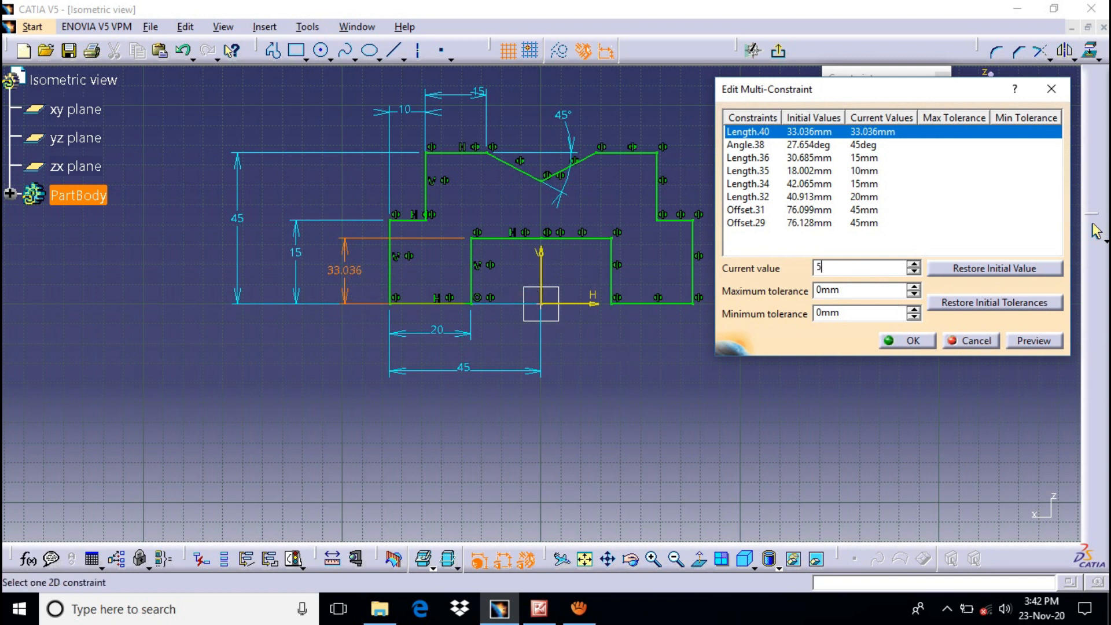
pyautogui.click(1029, 342)
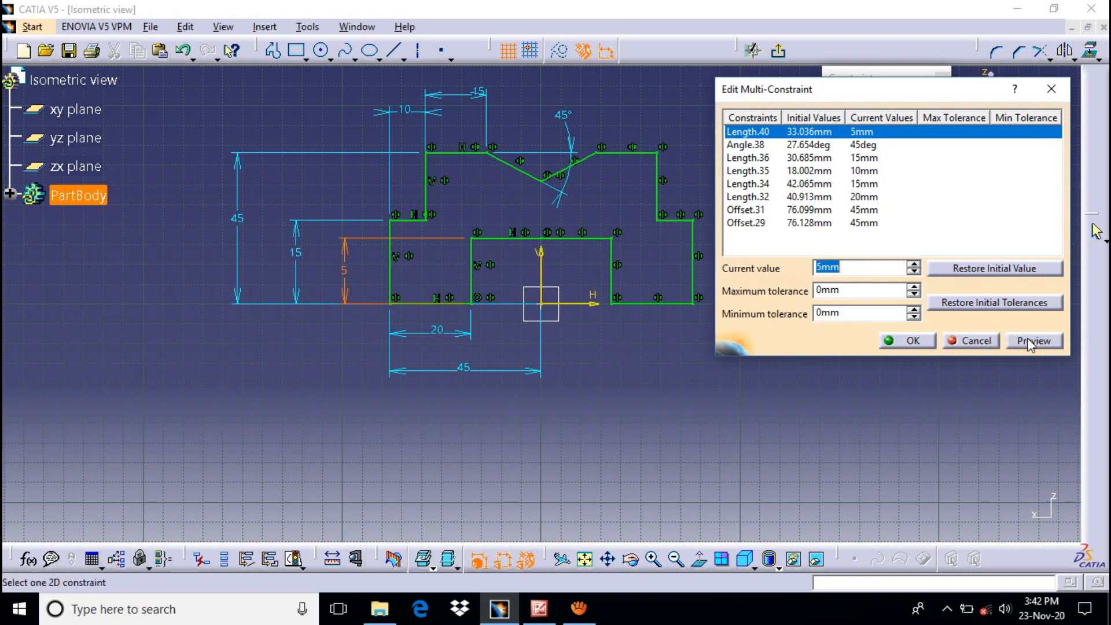
pyautogui.click(906, 343)
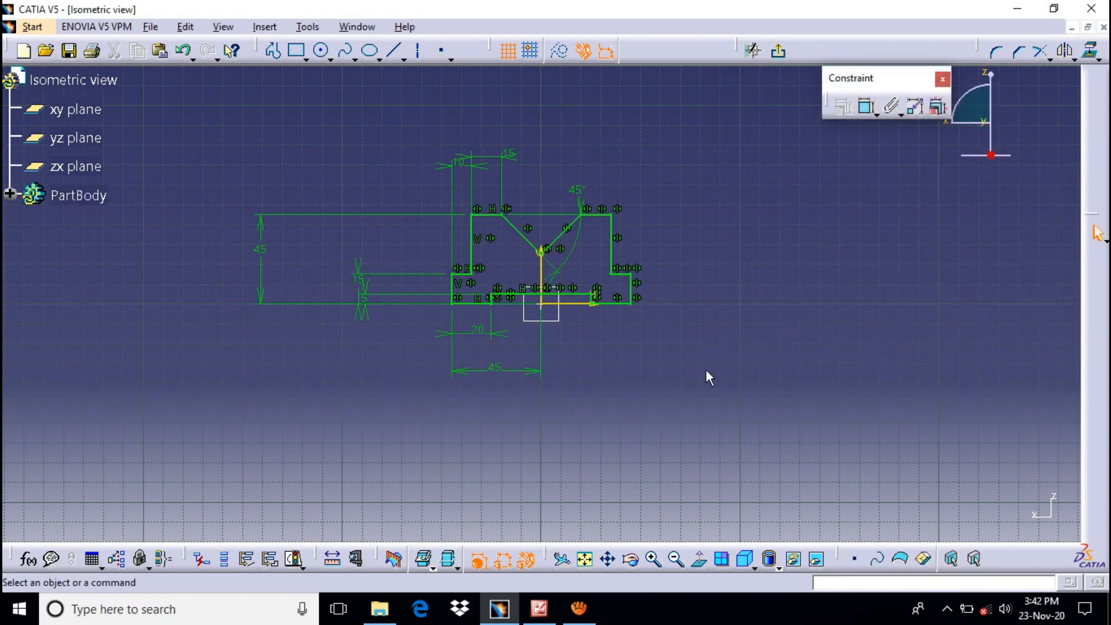
# Dock the floating Constraint tools and exit the finished profile sketch.
pyautogui.moveTo(695, 370)
pyautogui.mouseDown(button='middle')
pyautogui.moveTo(810, 310)
pyautogui.moveTo(861, 327)
pyautogui.mouseUp(button='middle')
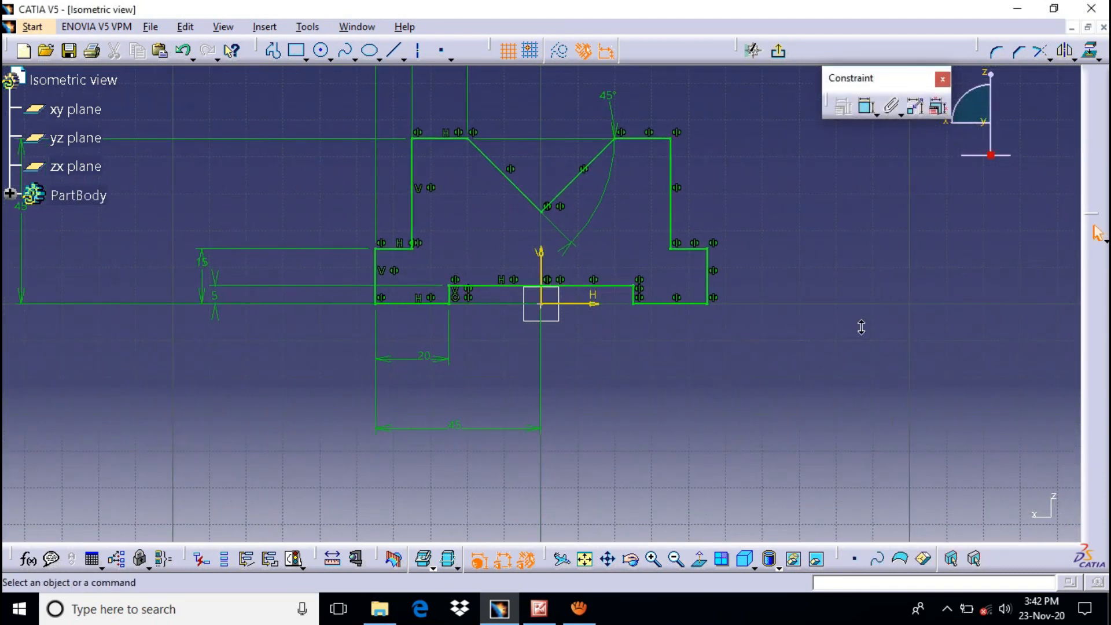
pyautogui.moveTo(681, 386)
pyautogui.mouseDown(button='middle')
pyautogui.moveTo(707, 359)
pyautogui.moveTo(714, 394)
pyautogui.mouseUp(button='middle')
pyautogui.moveTo(894, 88); pyautogui.dragTo(875, 33)
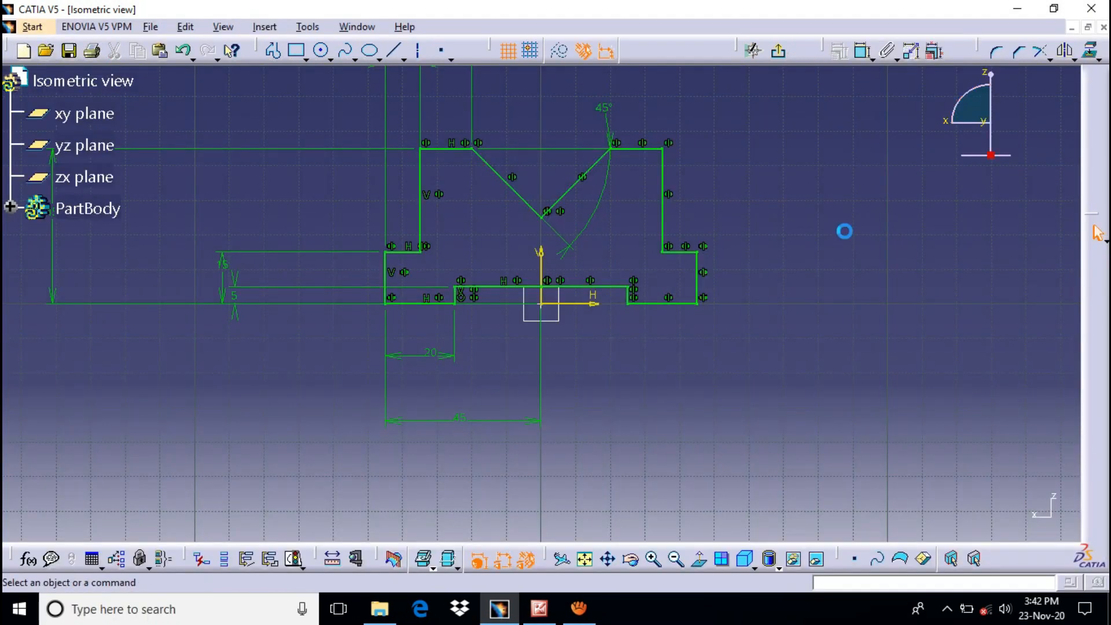
pyautogui.click(780, 53)
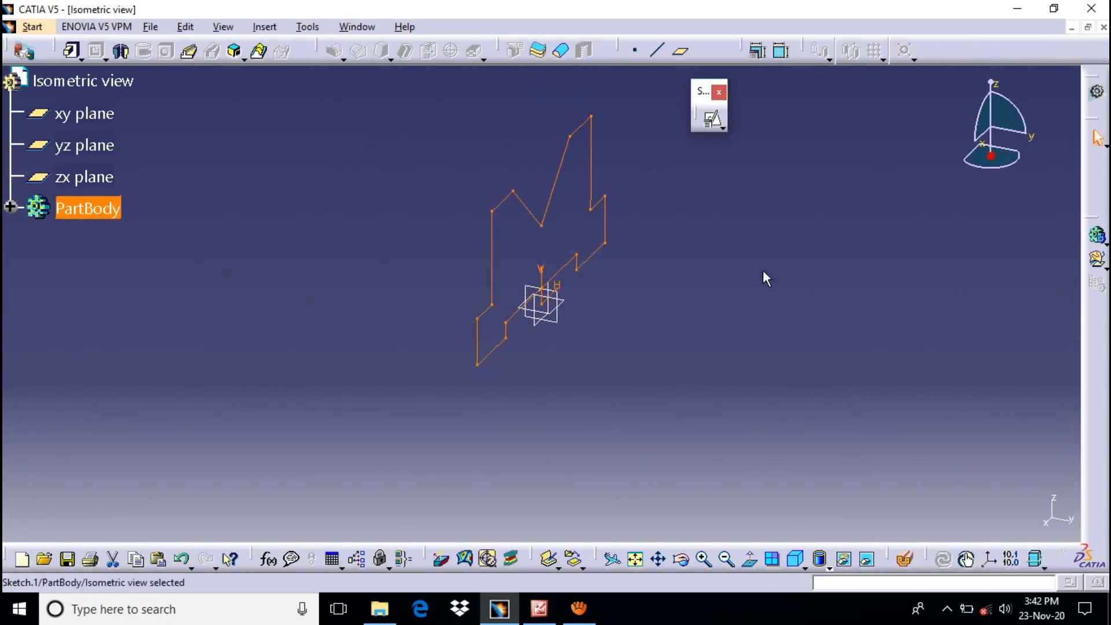
# Undock the Sketch-Based Features tools and start a Pad of the profile sketch with its extrusion direction reversed.
pyautogui.moveTo(55, 47)
pyautogui.mouseDown()
pyautogui.moveTo(75, 93)
pyautogui.moveTo(149, 115)
pyautogui.mouseUp()
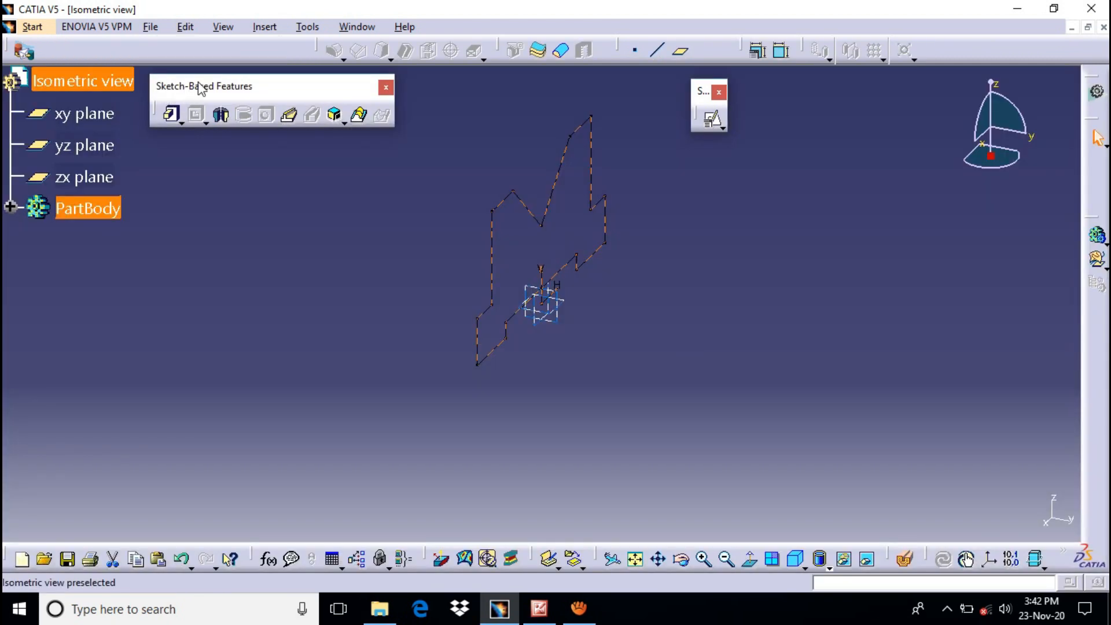
pyautogui.click(171, 115)
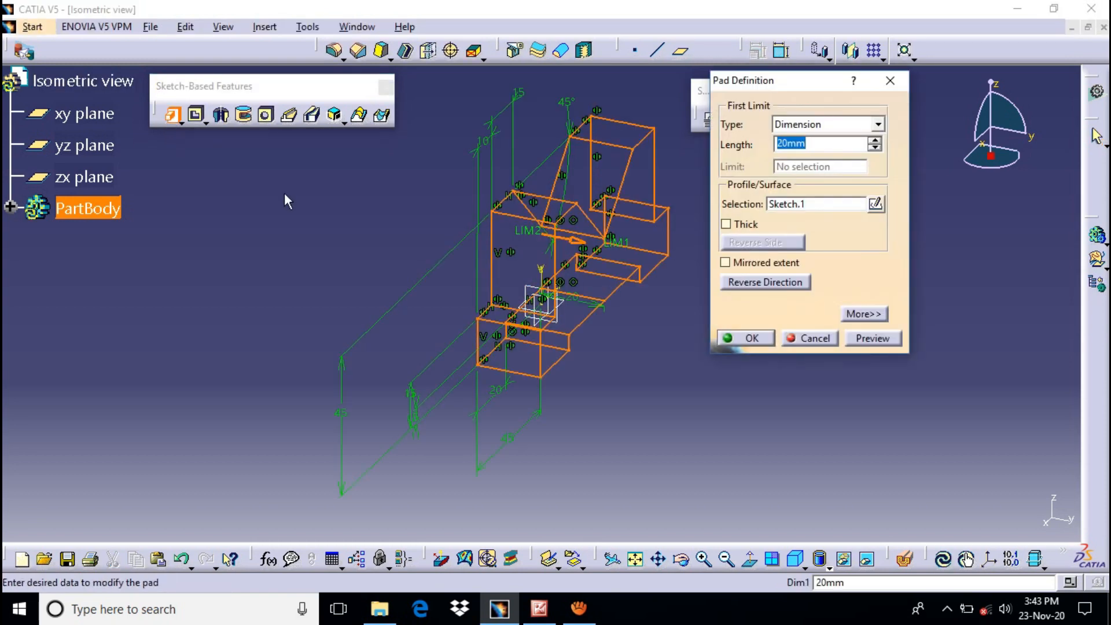
pyautogui.click(577, 246)
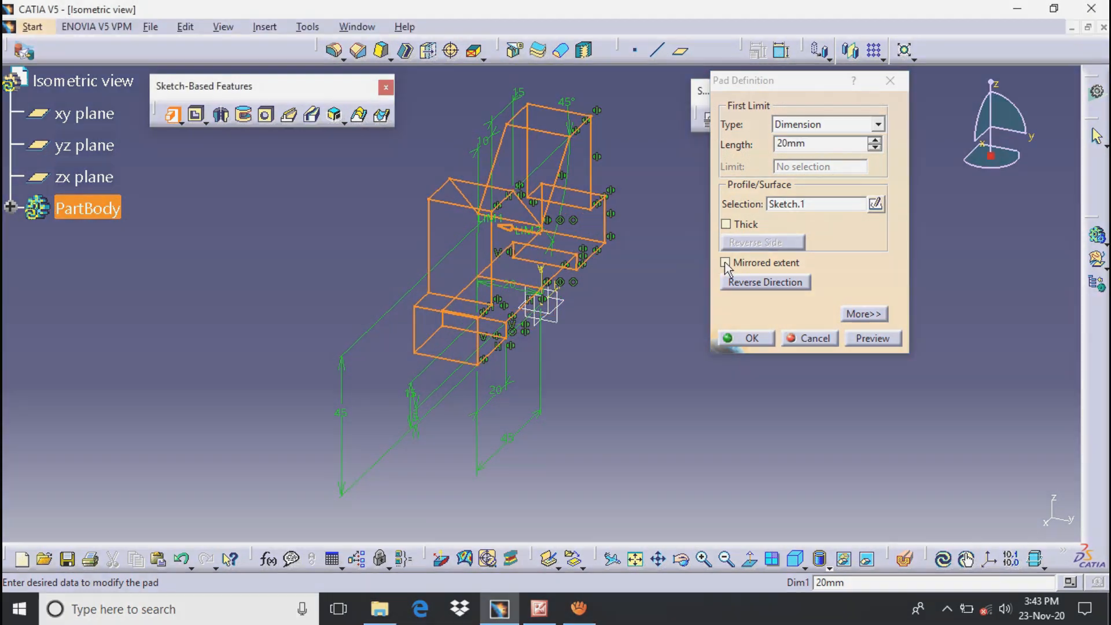
# Try the pad with a mirrored extent on both sides of the sketch plane.
pyautogui.click(724, 263)
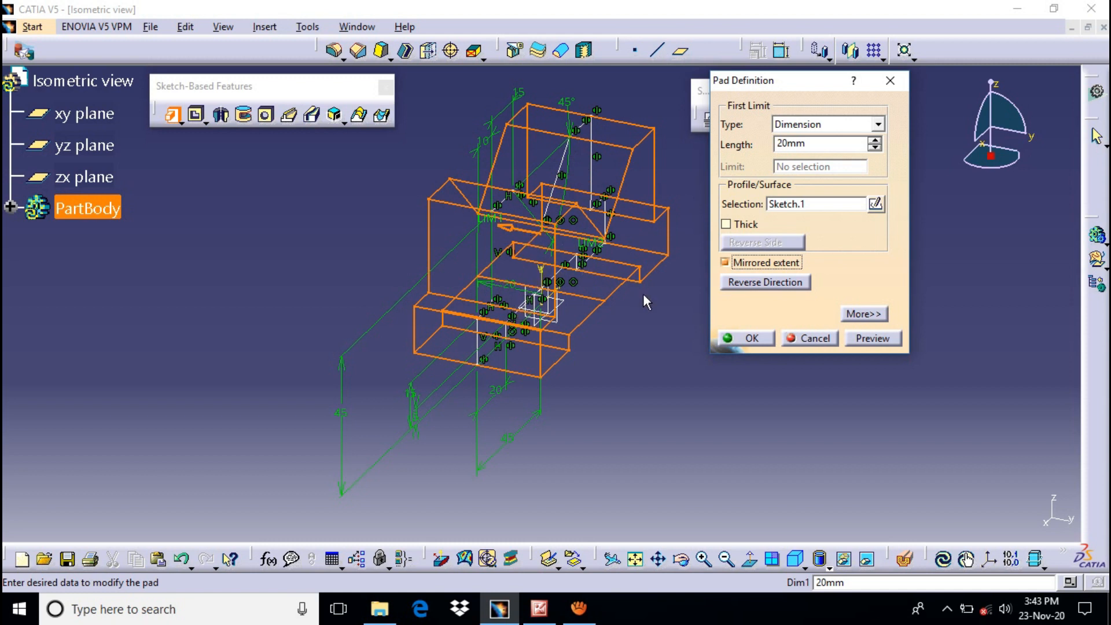
pyautogui.moveTo(825, 146); pyautogui.dragTo(737, 152)
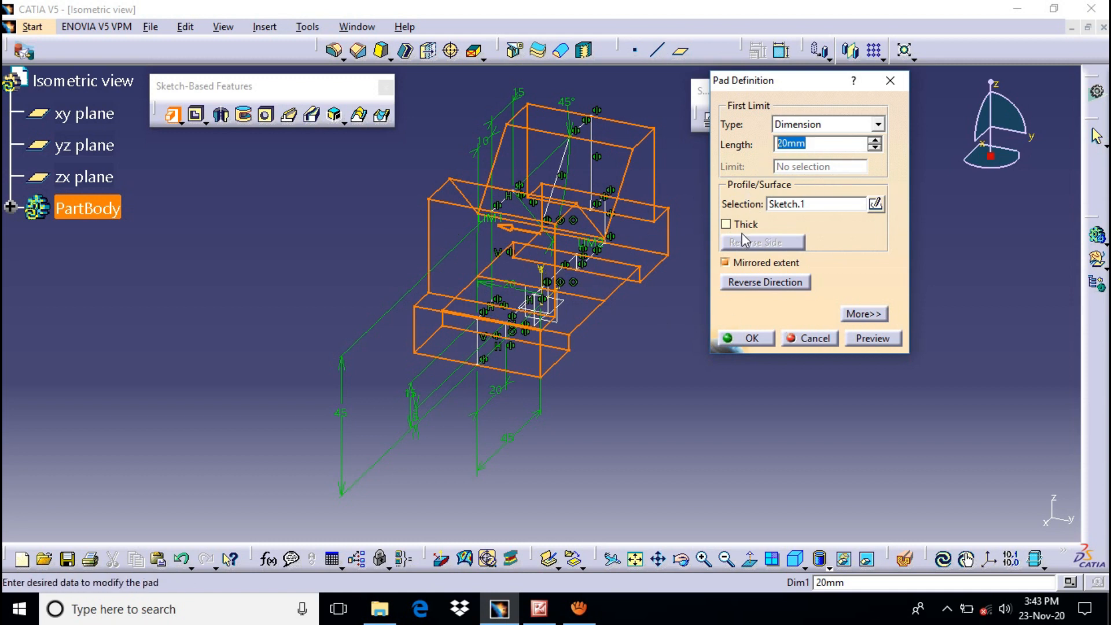
pyautogui.click(733, 264)
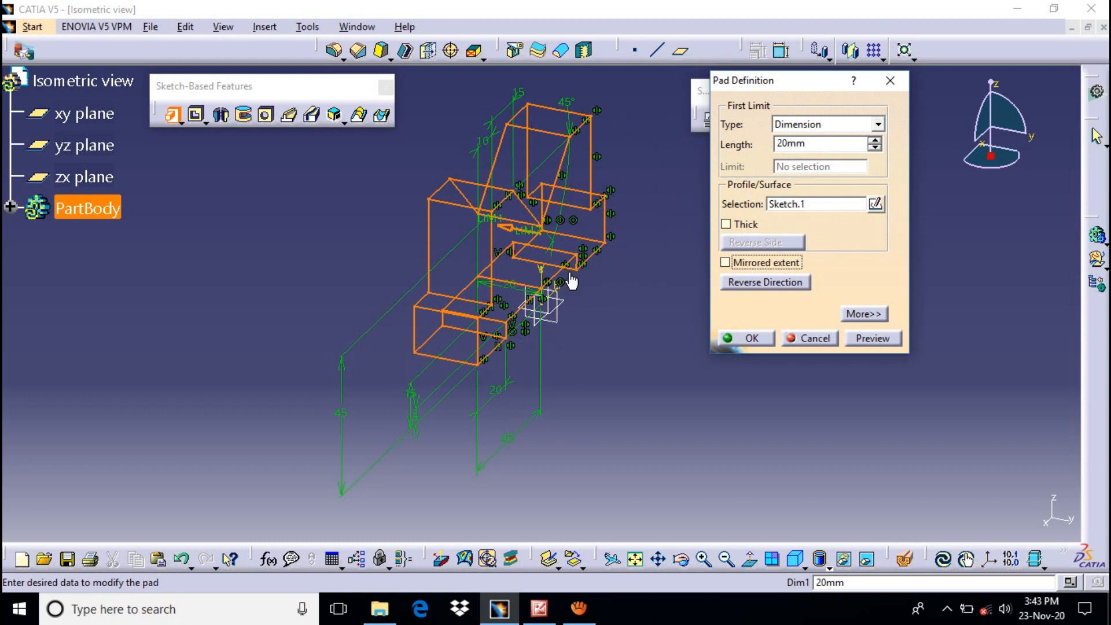
# Check the block's depth in the reference drawing and pad the profile 40 mm to one side of the sketch plane.
pyautogui.click(531, 501)
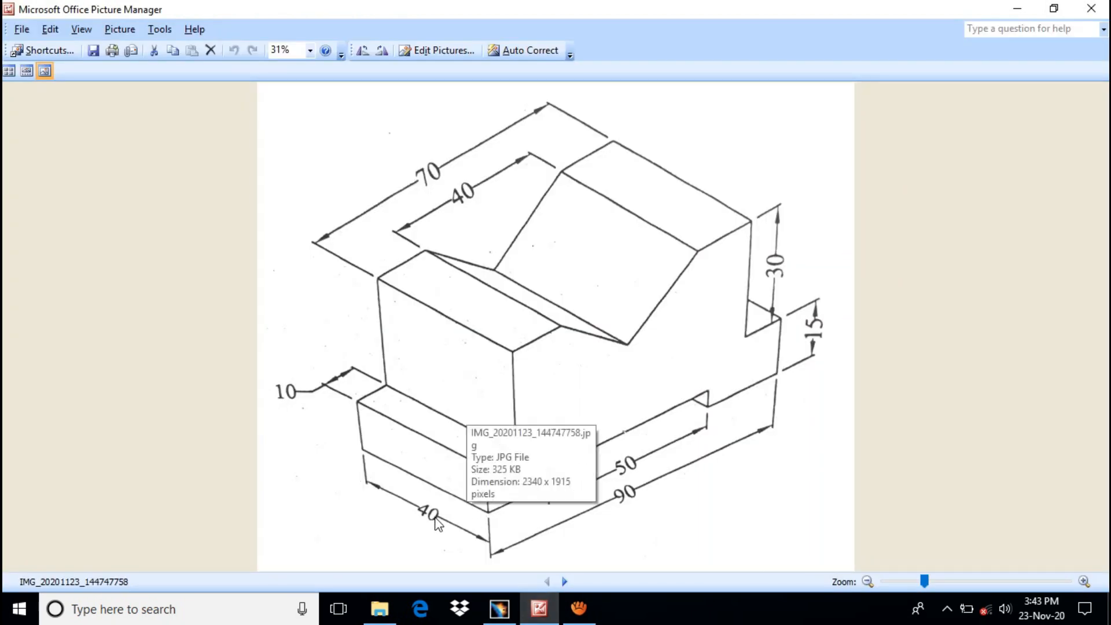
pyautogui.click(516, 568)
pyautogui.moveTo(807, 146); pyautogui.dragTo(748, 149)
pyautogui.write('40')
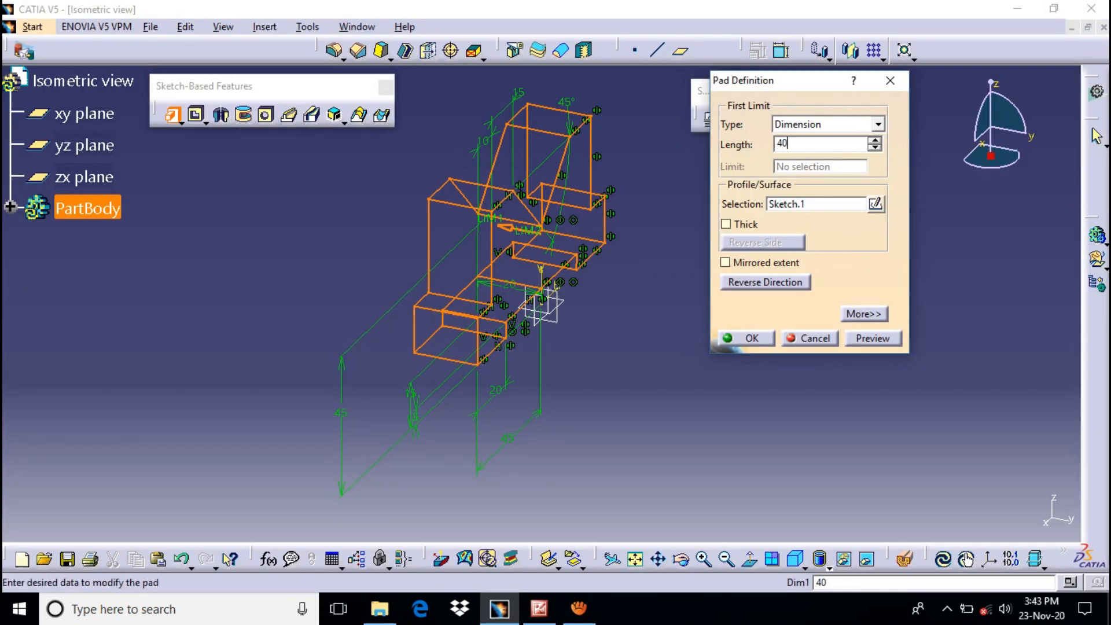
pyautogui.click(861, 341)
pyautogui.click(752, 339)
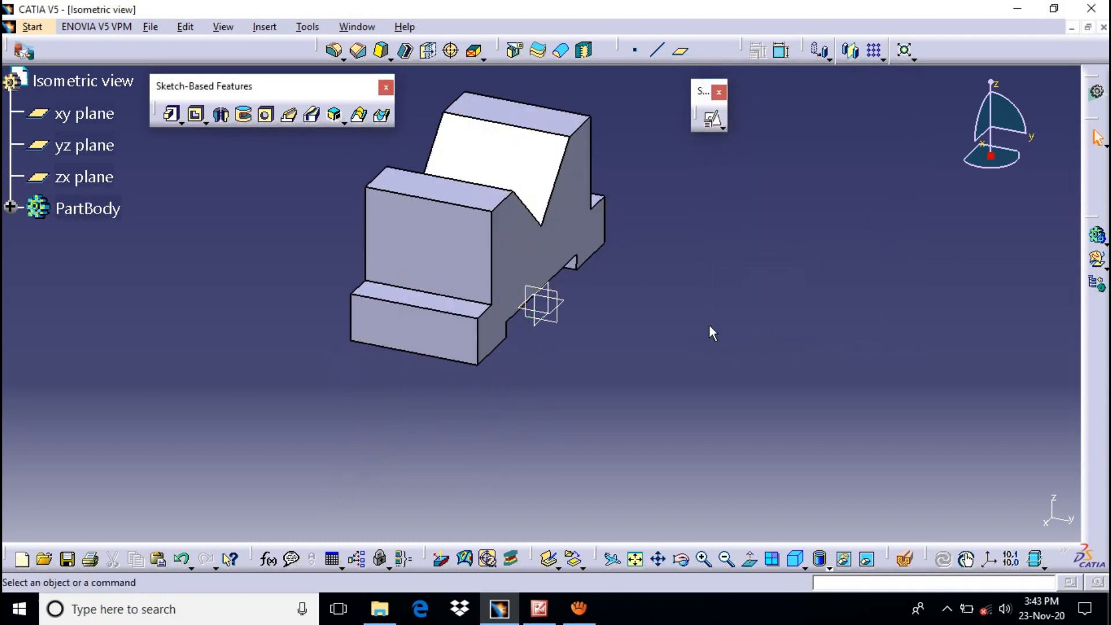
# Show the block in isometric view and place the reference drawing in a smaller window beside it for comparison.
pyautogui.click(797, 557)
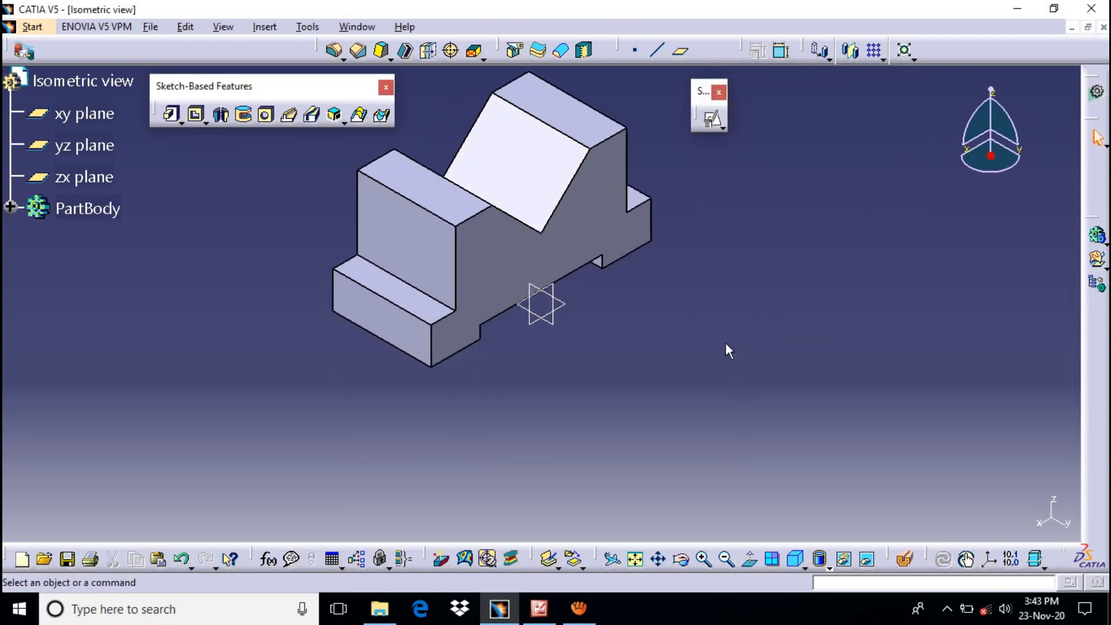
pyautogui.click(538, 607)
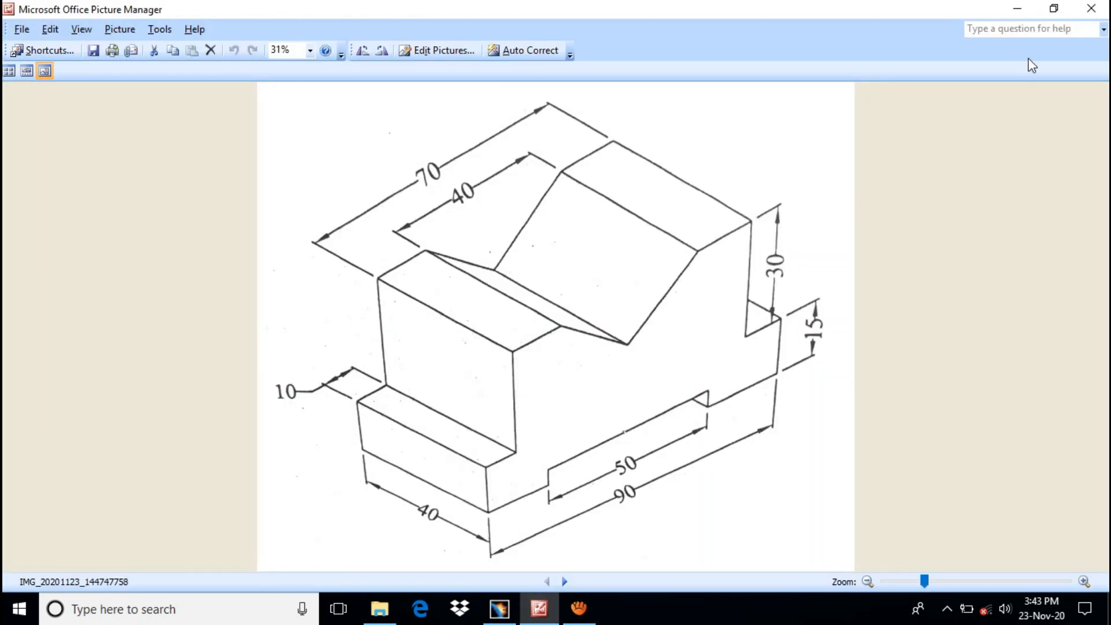
pyautogui.click(1053, 8)
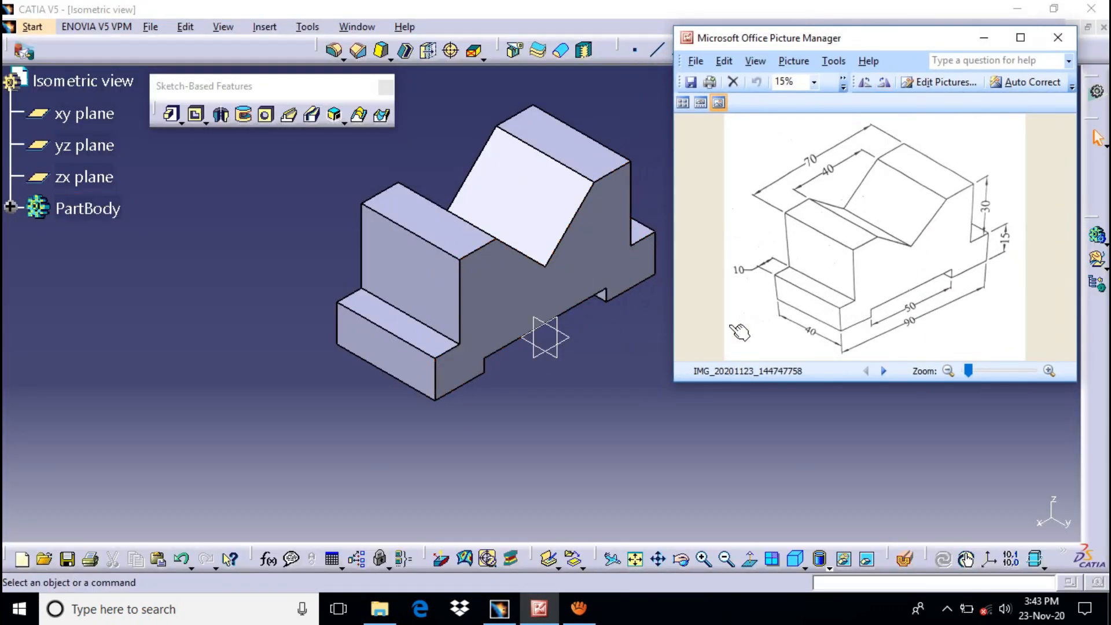